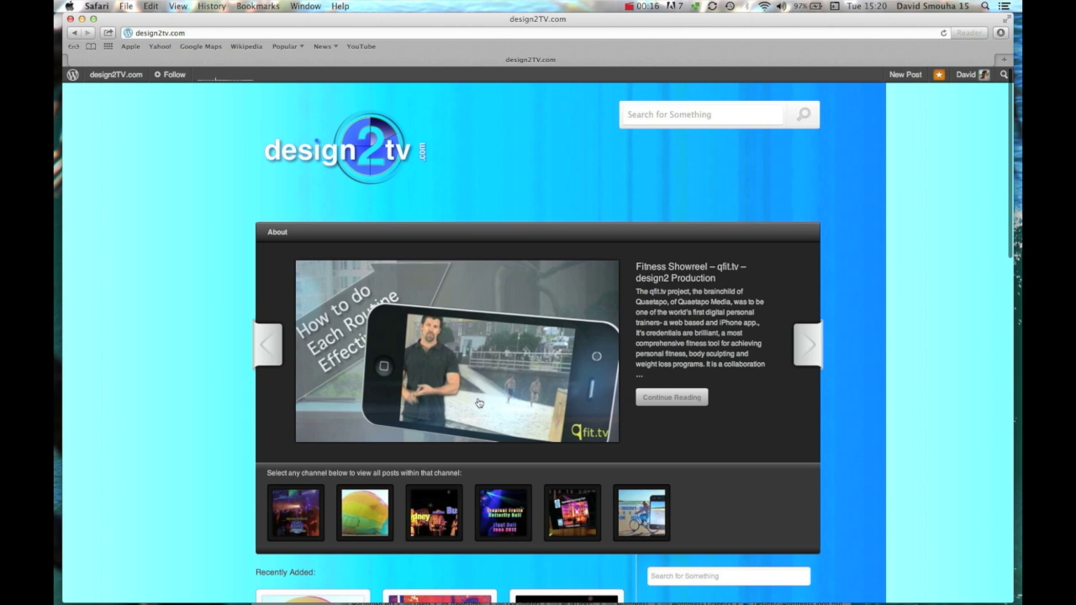
Step: Look over the design2tv.com home page down to its footer and switch to Adobe Photoshop CS5
scroll(477, 397, "down", 15)
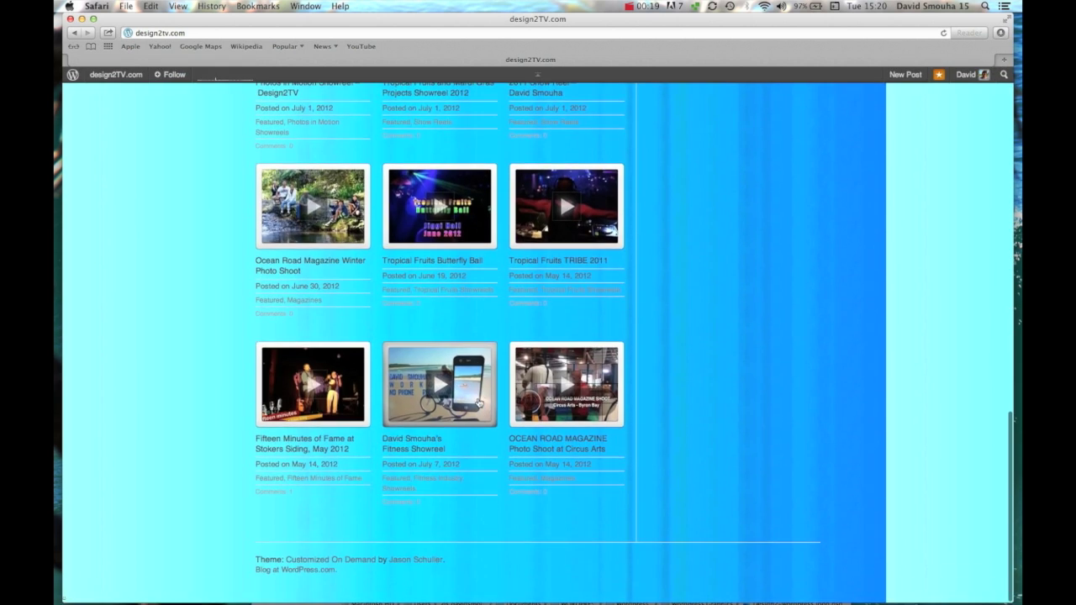
scroll(478, 403, "up", 15)
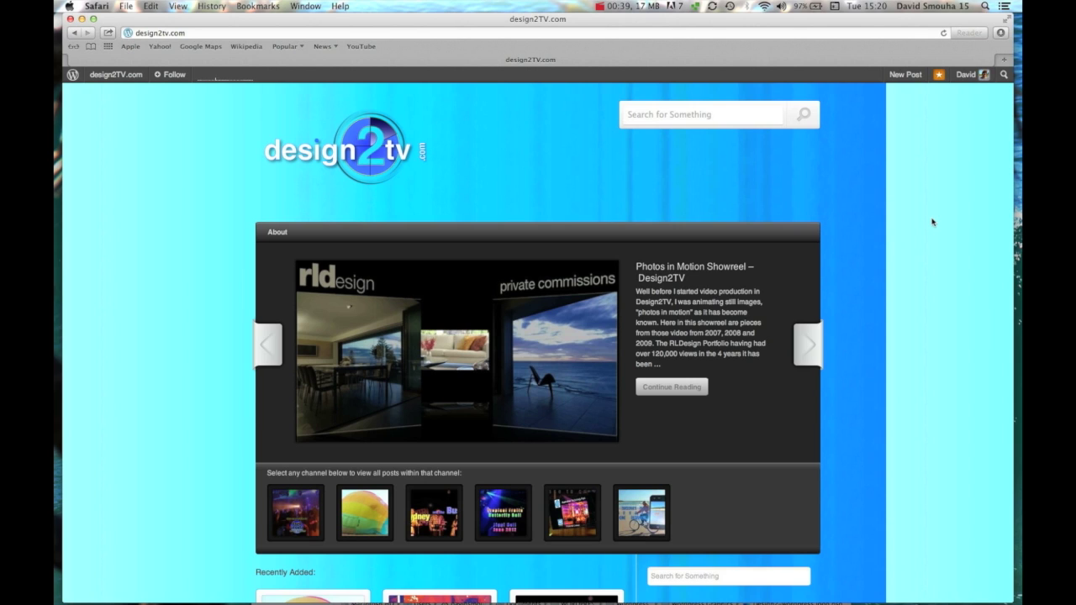
mouse_move(844, 600)
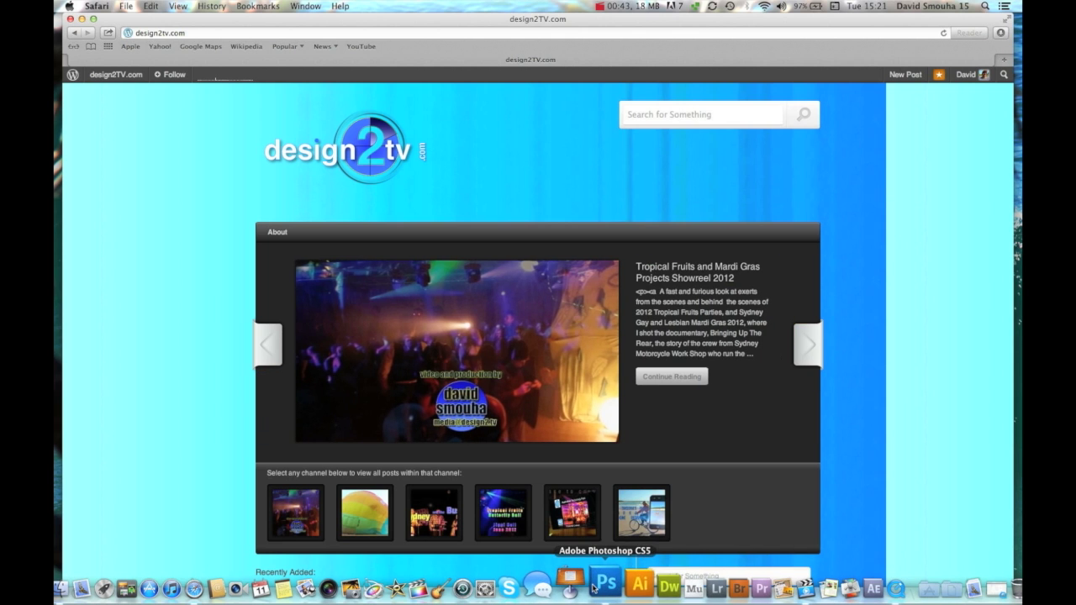
left_click(600, 588)
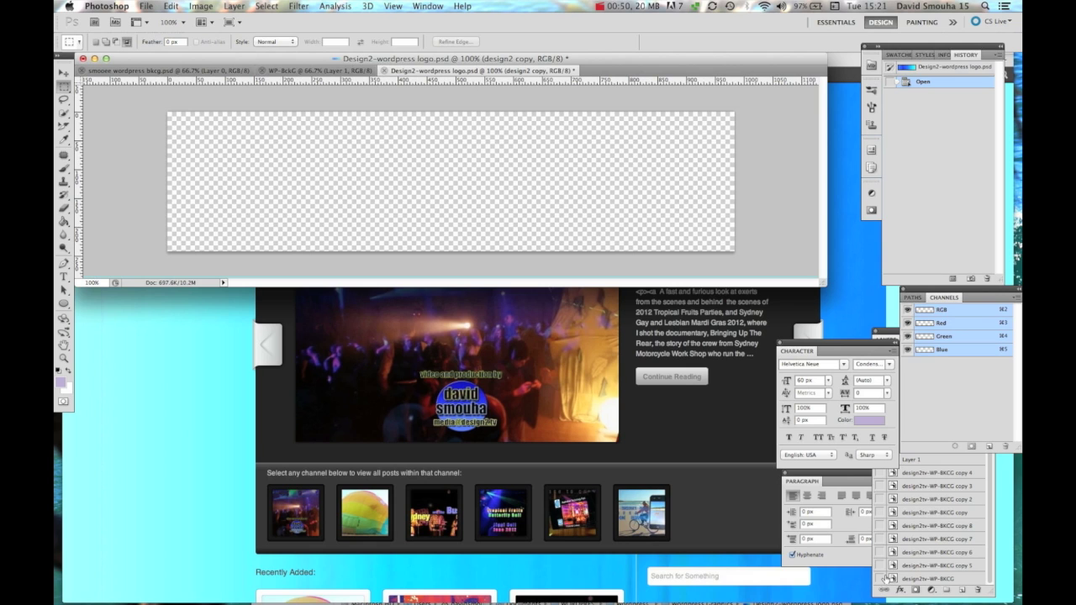
Step: Show the background strip layers design2tv-WP-BKCG and design2tv-WP-BKCG copy 5 in the WordPress logo document
left_click(880, 579)
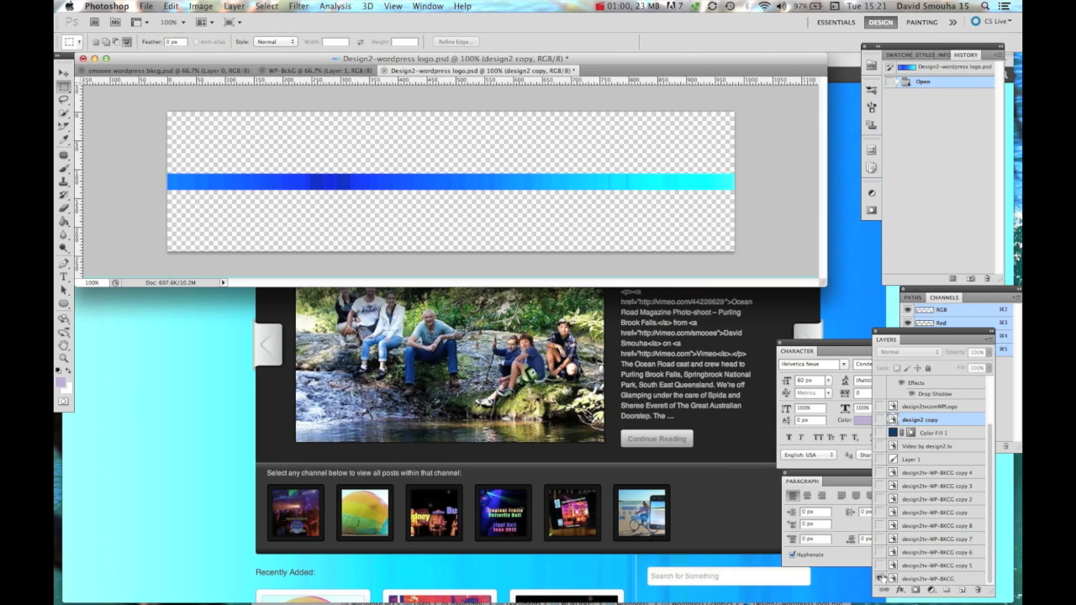
left_click(880, 565)
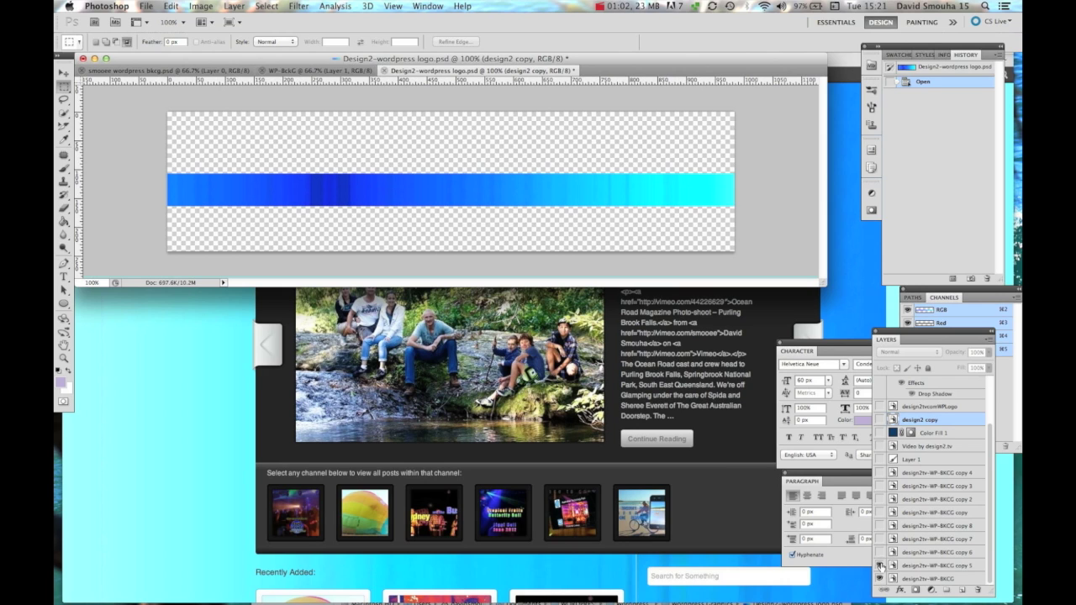
left_click(880, 552)
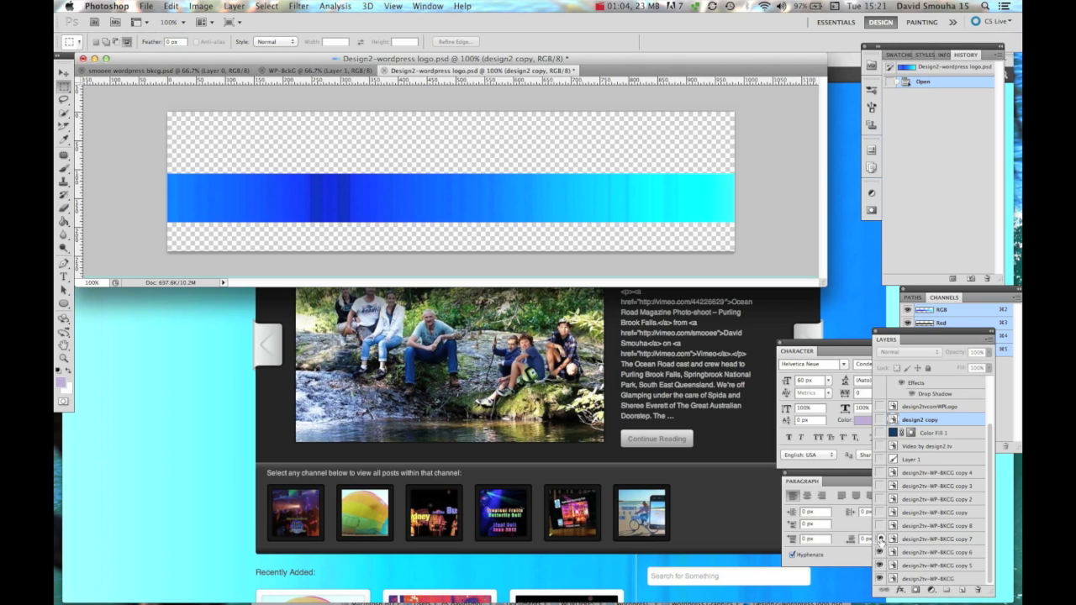
left_click(880, 538)
left_click(880, 537)
left_click(880, 551)
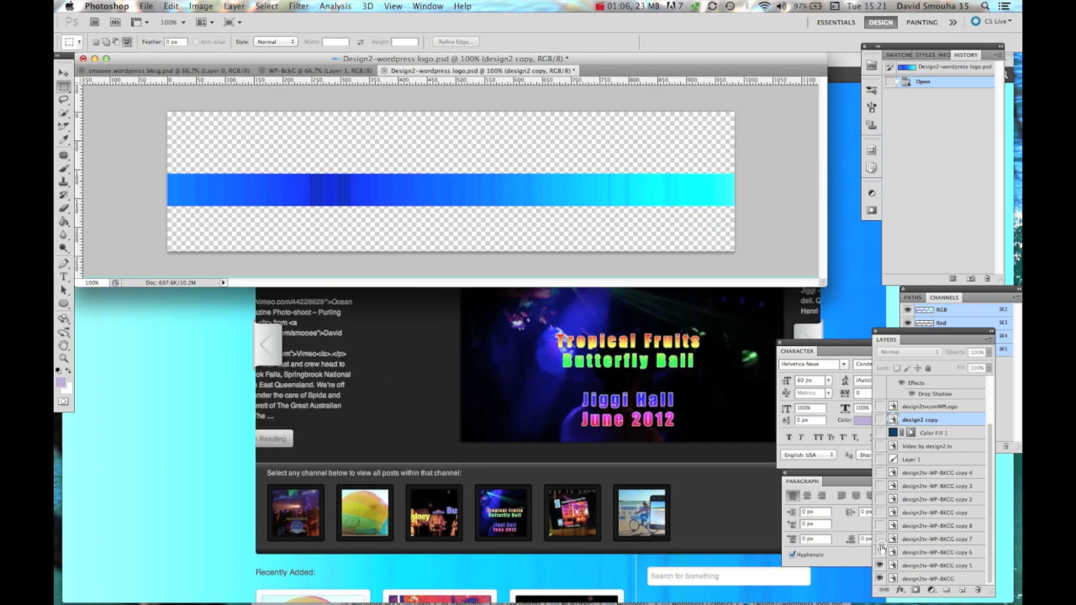
Step: Show the remaining design2tv-WP-BKCG copy layers to fill the header, and hide all copies again except the base strip layer
left_click_drag(879, 539, 879, 461)
left_click(879, 551)
left_click(879, 524)
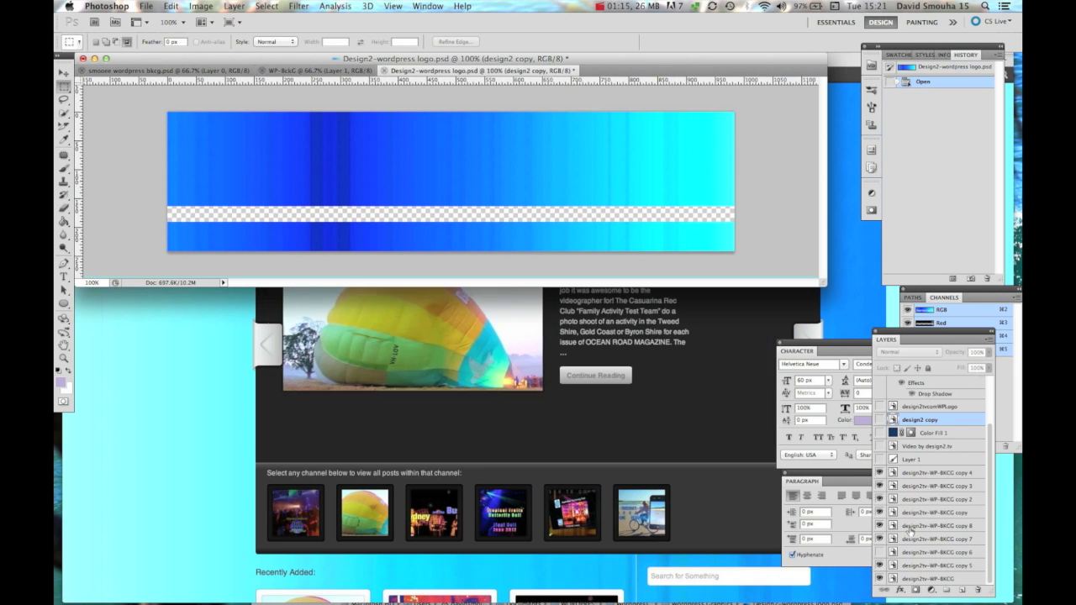
left_click(879, 552)
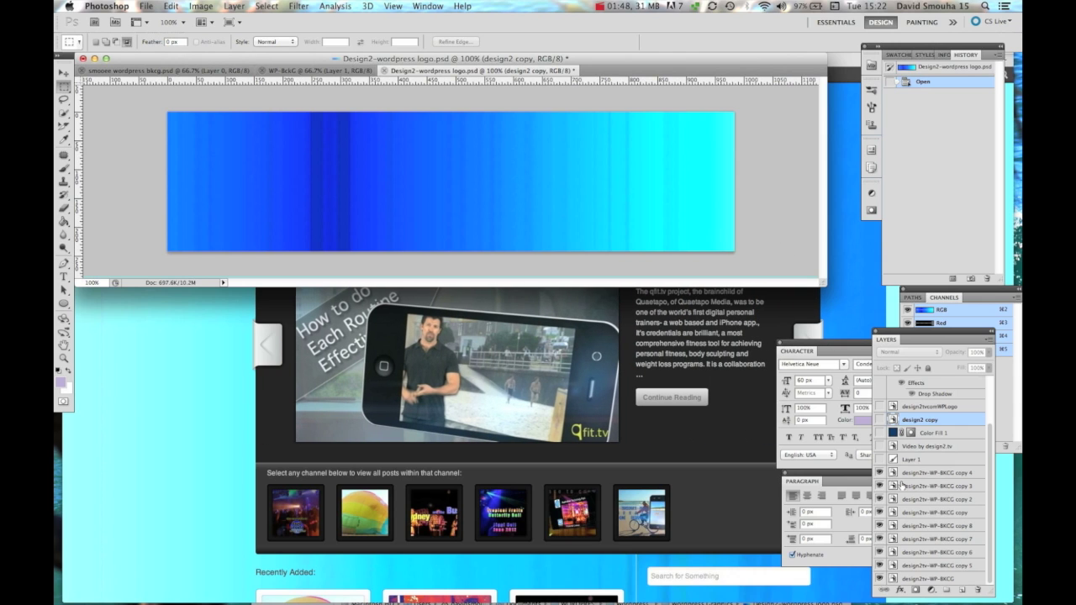
left_click_drag(878, 473, 879, 564)
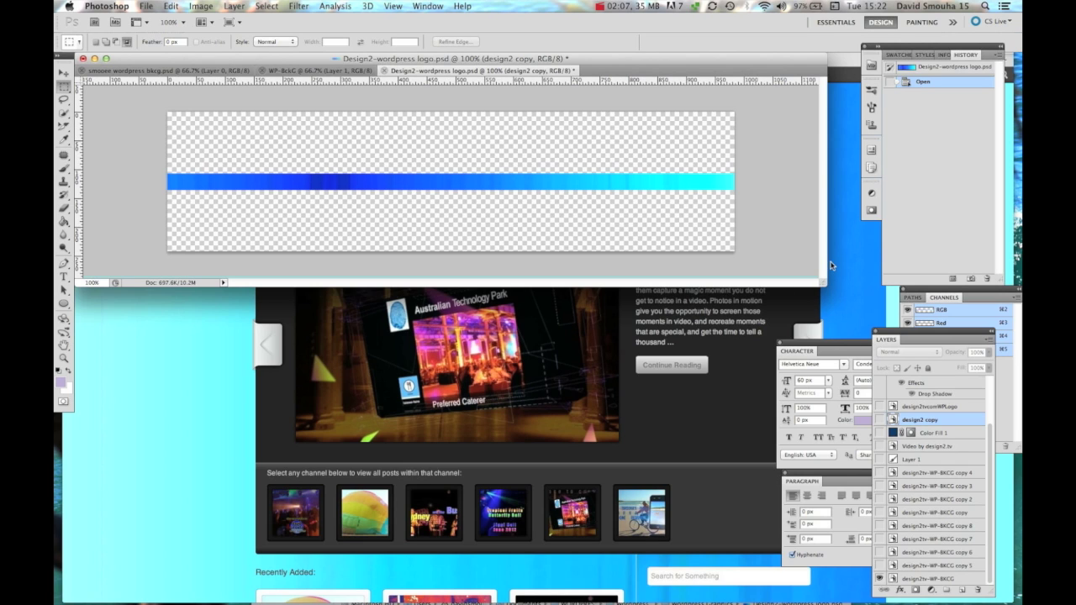
Step: Open design2tv countdown.psd from the 2012 logo folder inside design2TV in Finder
left_click(221, 450)
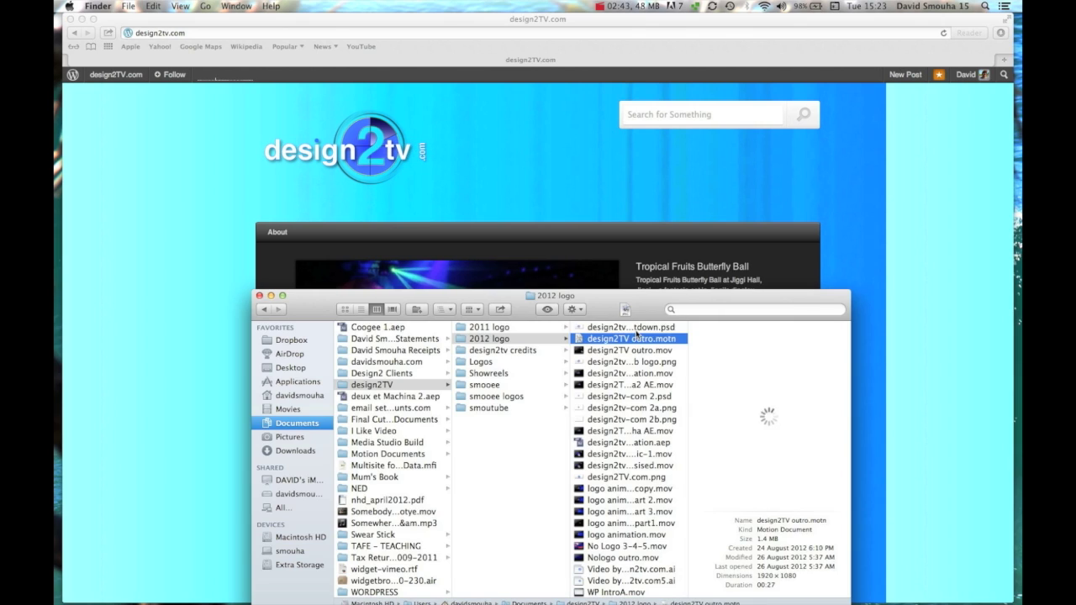
left_click(636, 329)
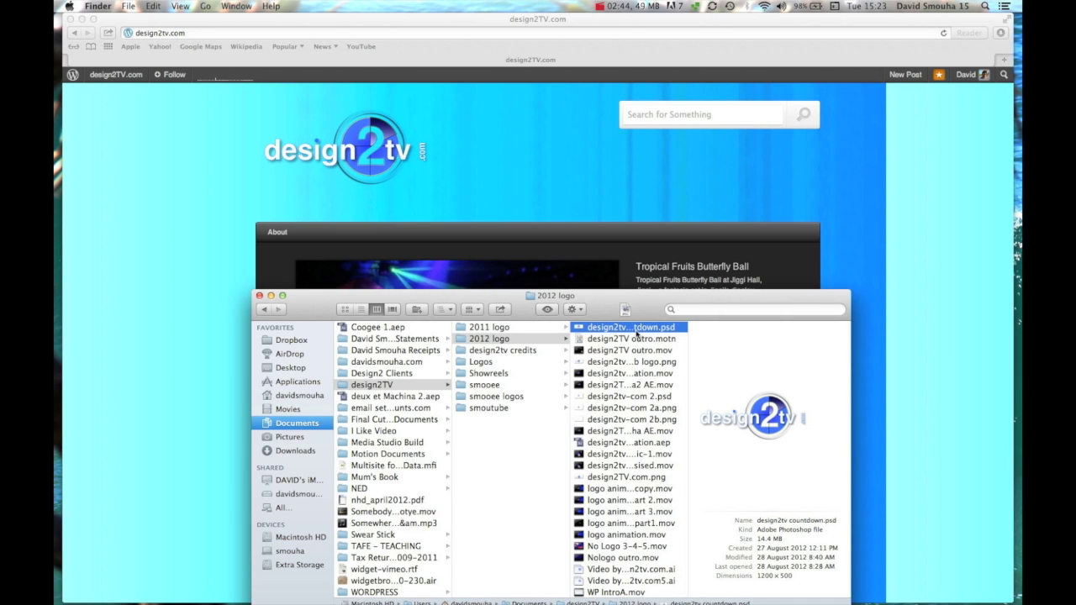
double_click(637, 329)
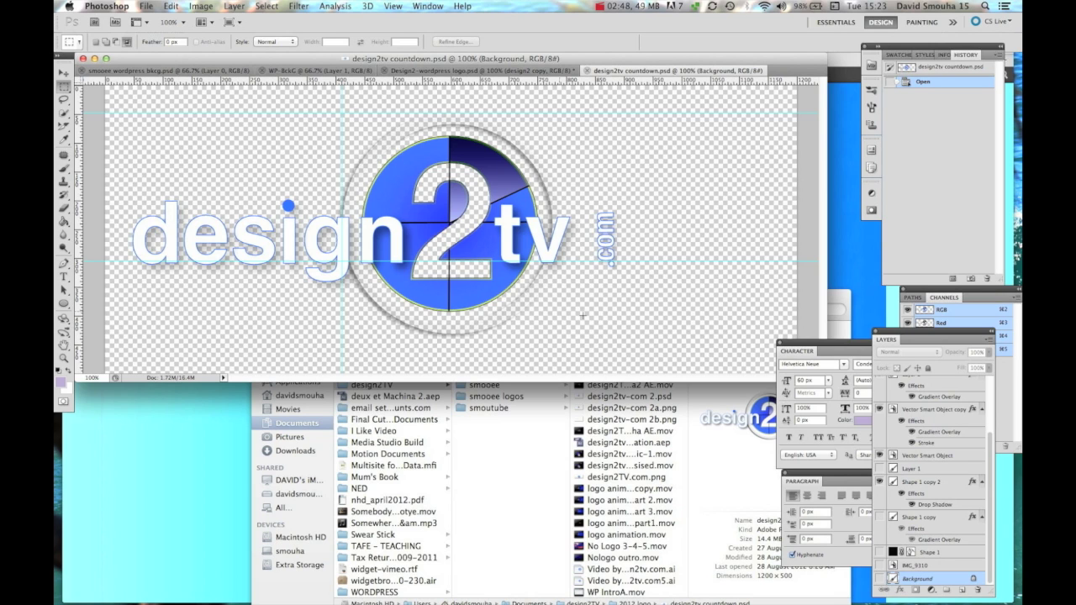
Step: Remove both horizontal guides from the logo document with the Move tool
left_click(63, 73)
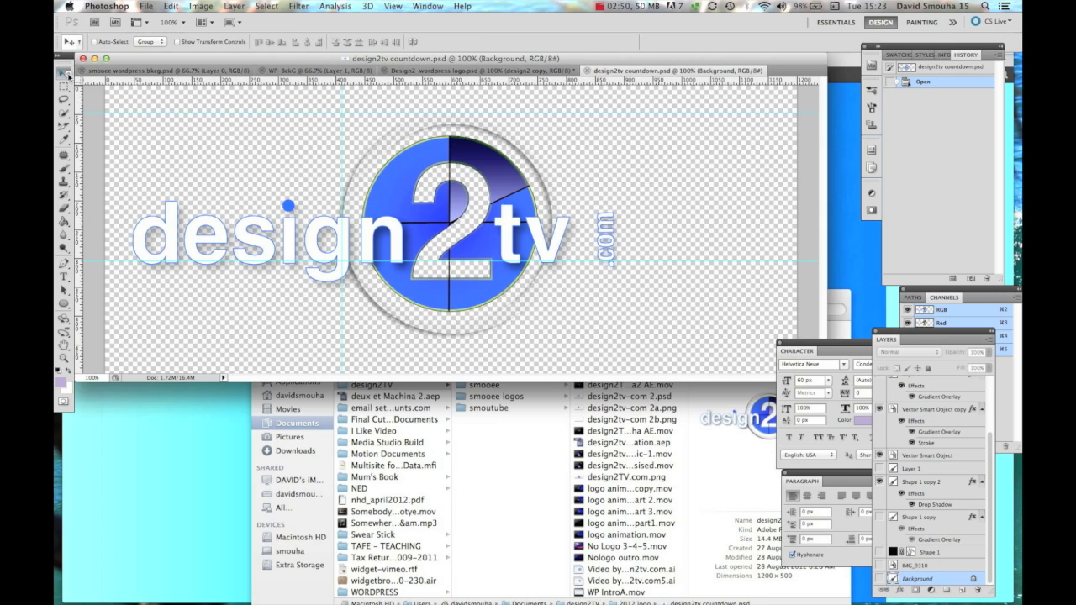
left_click_drag(338, 110, 55, 168)
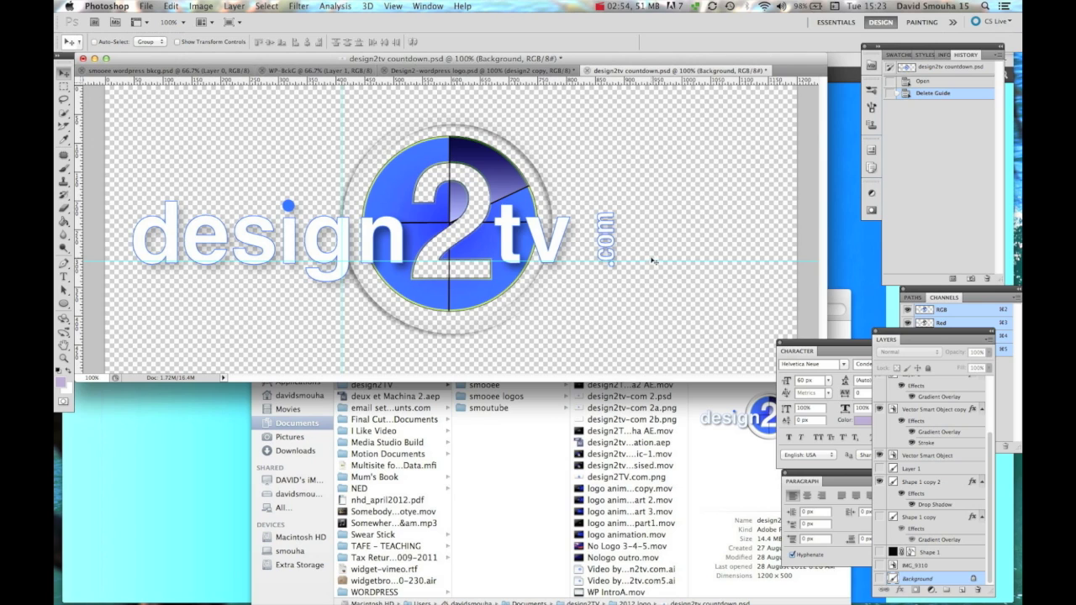
left_click_drag(648, 261, 647, 467)
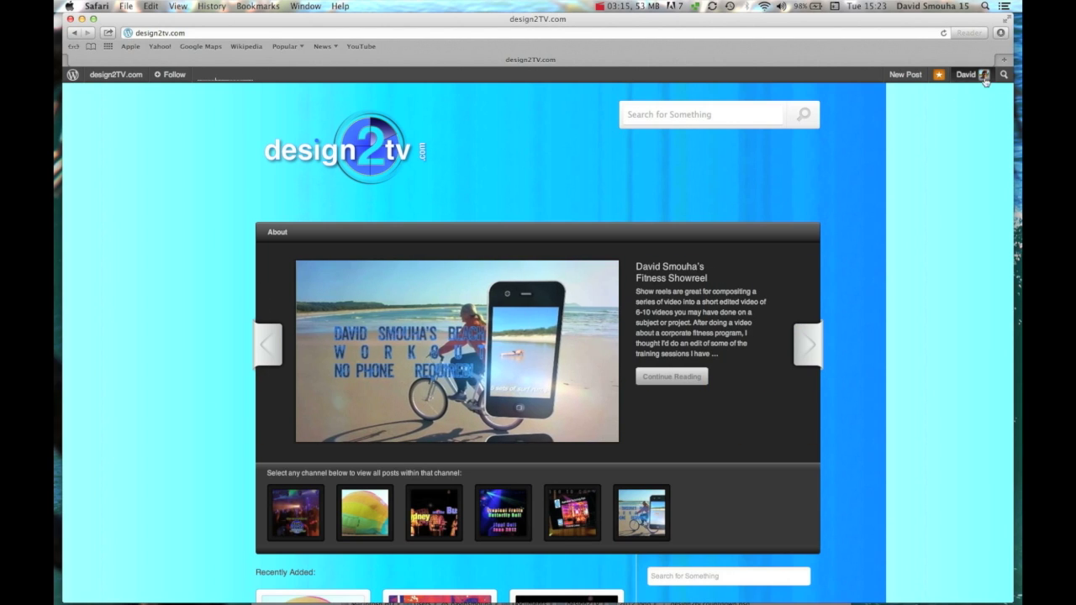
Step: Switch to Safari, open the account's My Blogs overview on WordPress.com and start creating a new blog
mouse_move(985, 78)
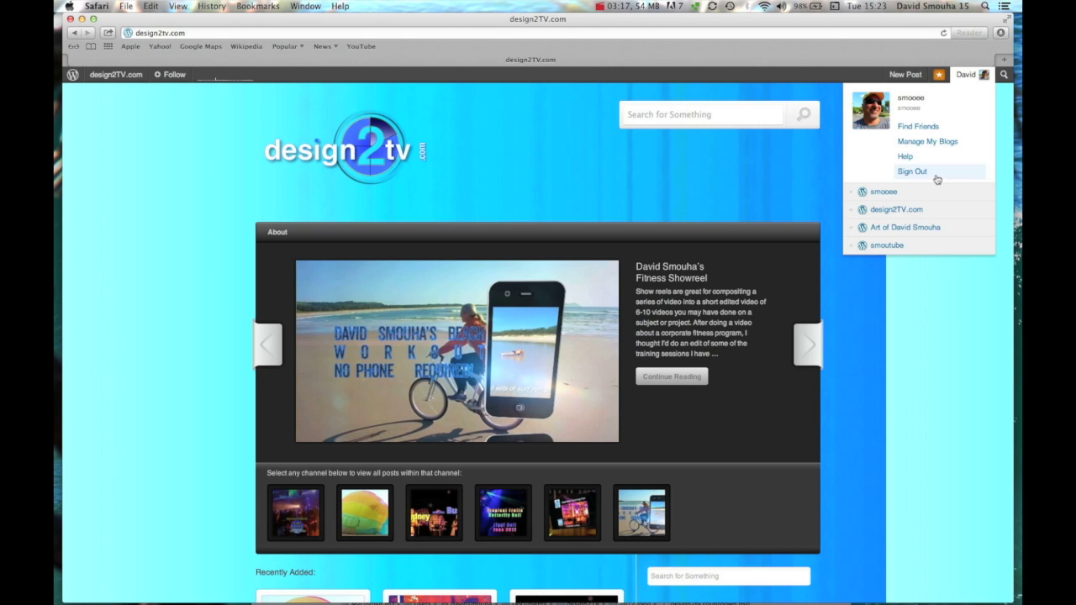
left_click(930, 143)
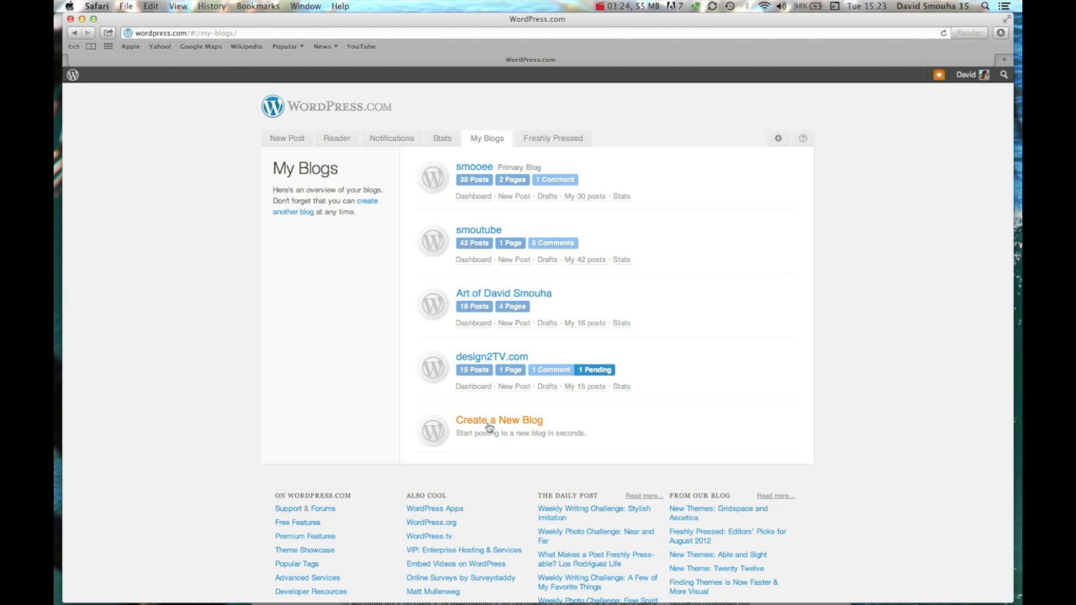
left_click(488, 421)
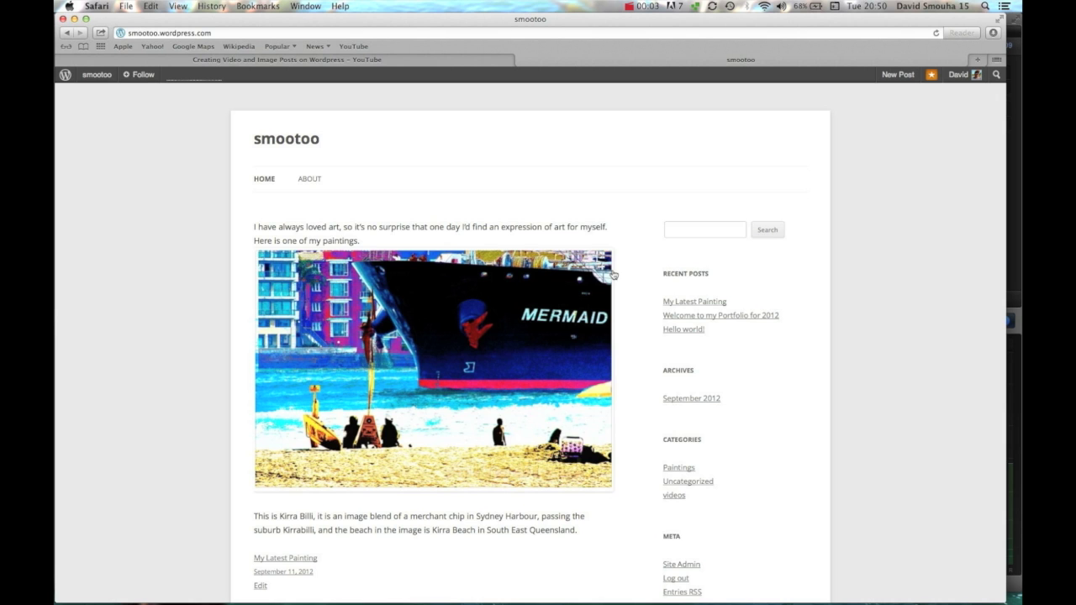
Step: Open the custom background settings of the smootoo blog from its dashboard
scroll(615, 276, "down", 5)
scroll(615, 276, "down", 5)
scroll(615, 275, "up", 7)
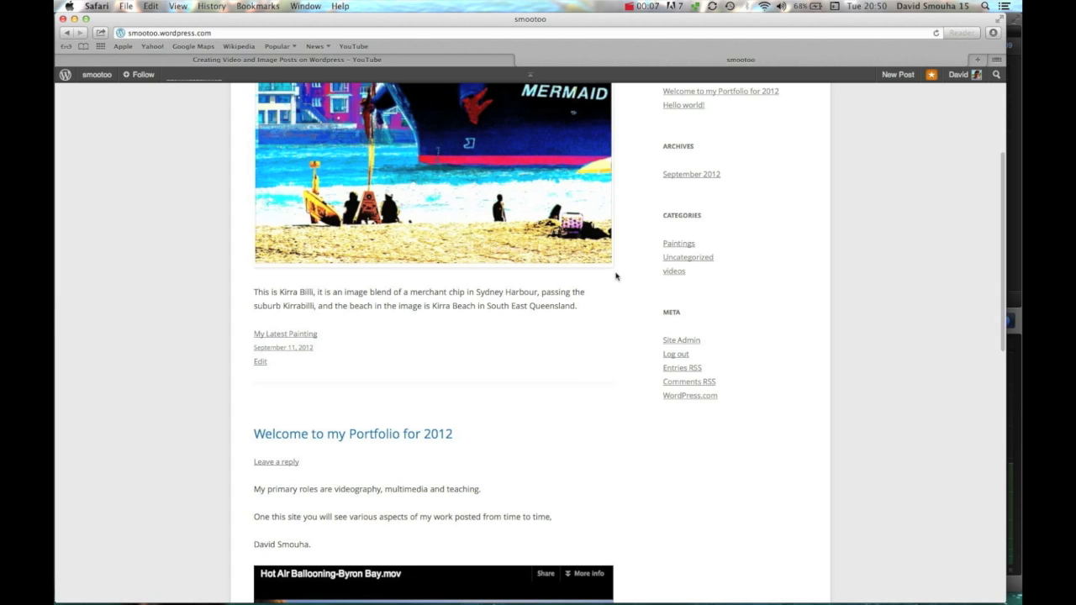
scroll(616, 276, "up", 3)
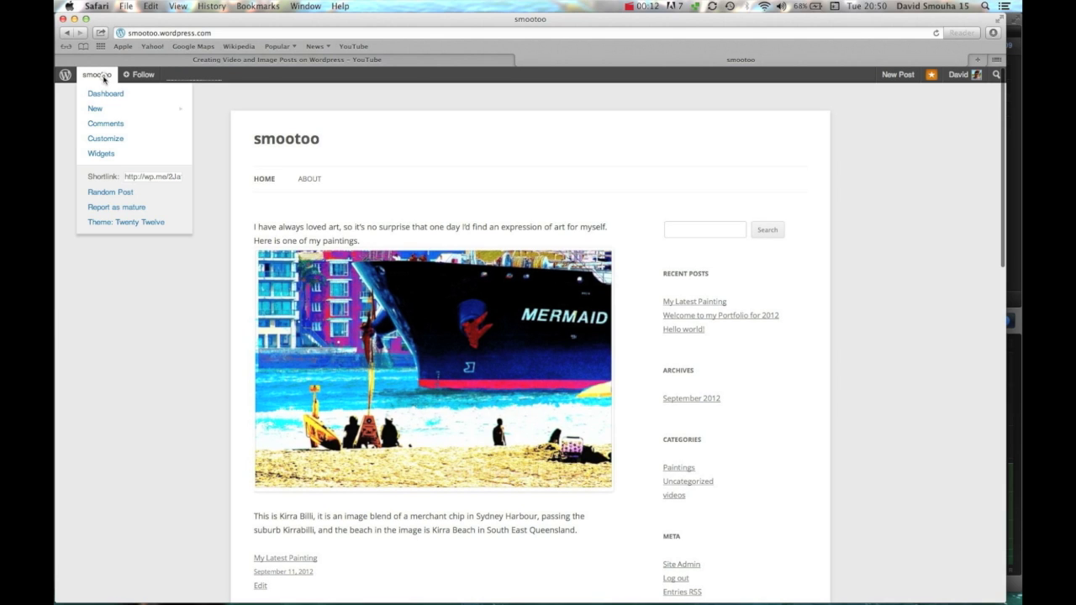
left_click(105, 95)
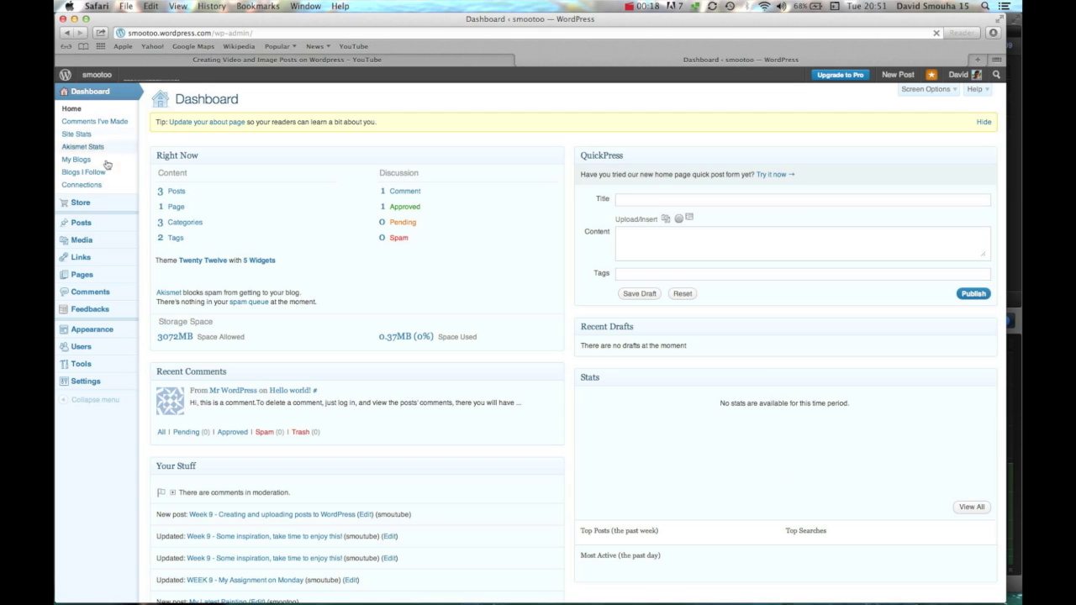
mouse_move(93, 337)
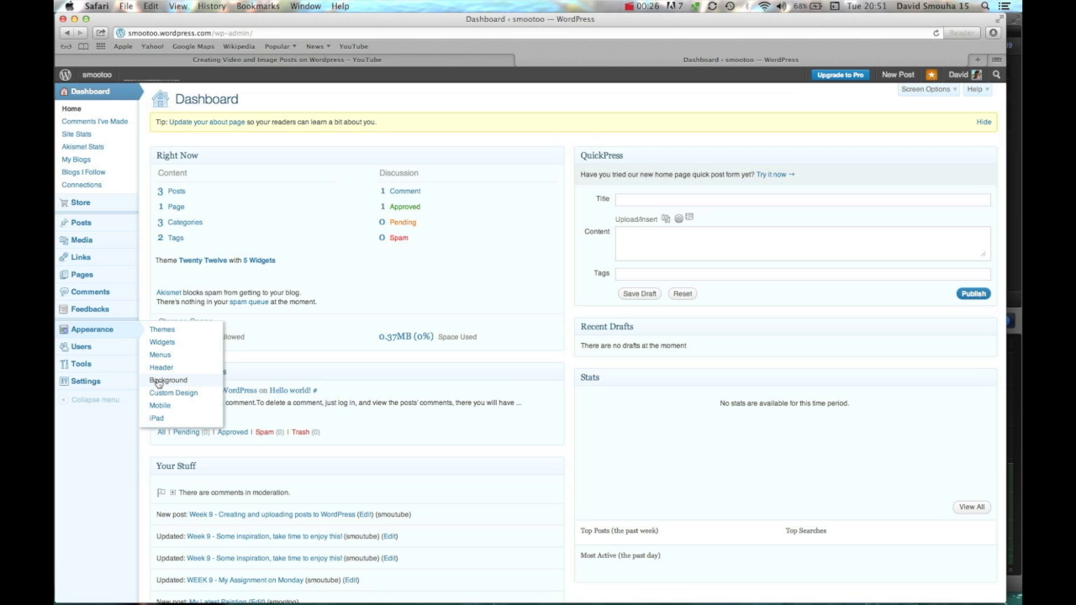
left_click(158, 380)
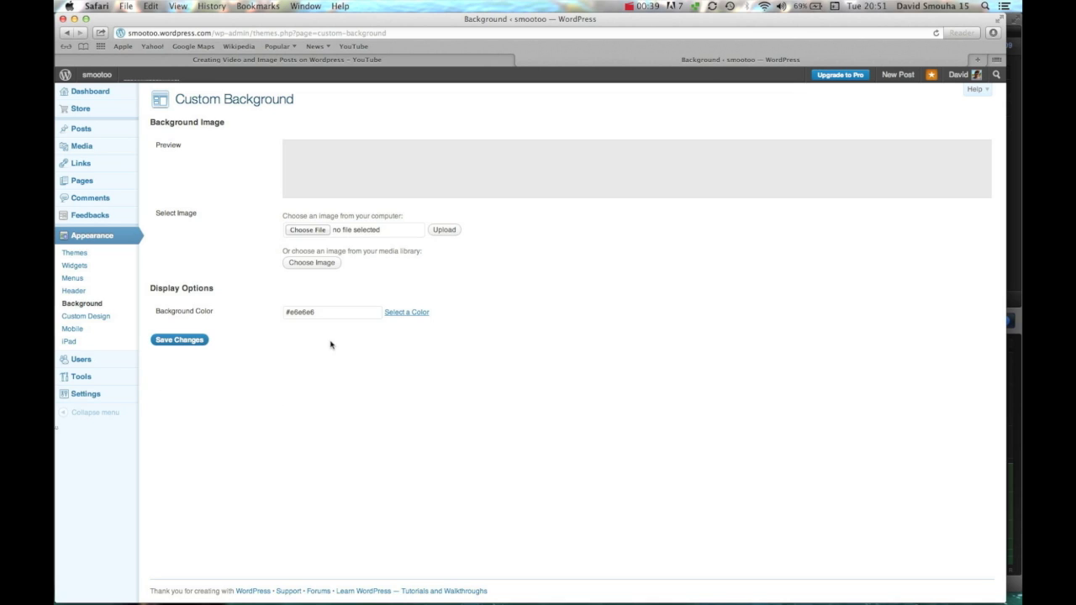
Step: Upload Large-WP-Ground.jpg from the Desktop as the blog's background image
left_click(309, 231)
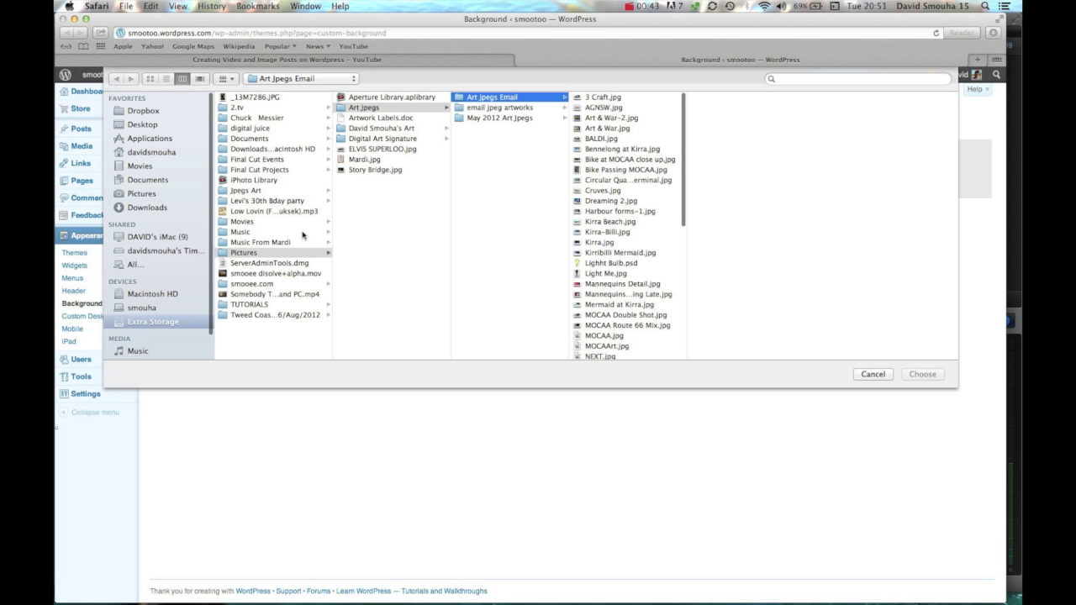
left_click(147, 125)
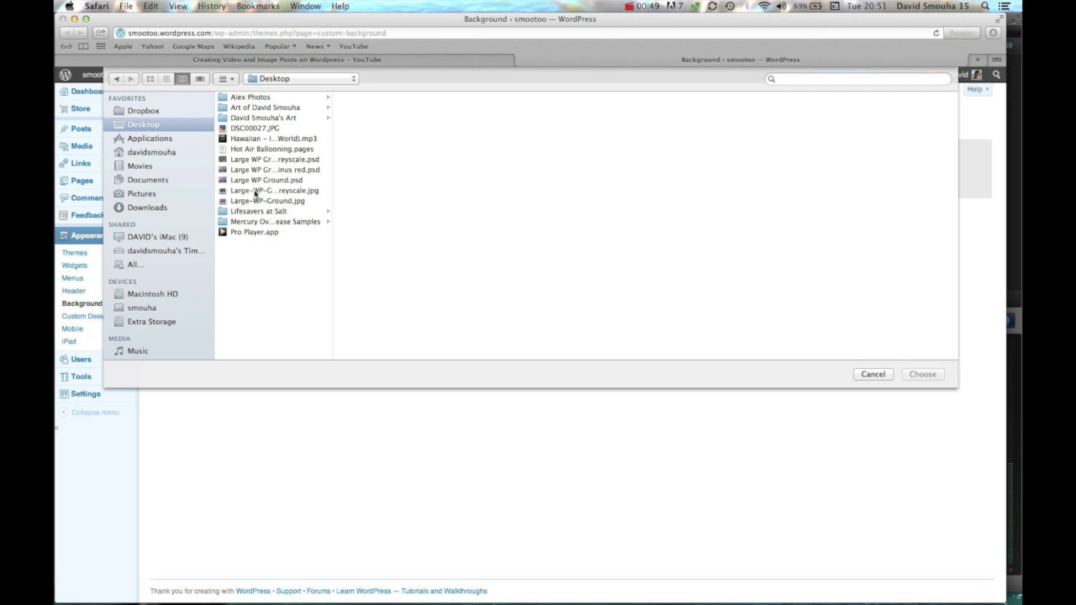
left_click(250, 201)
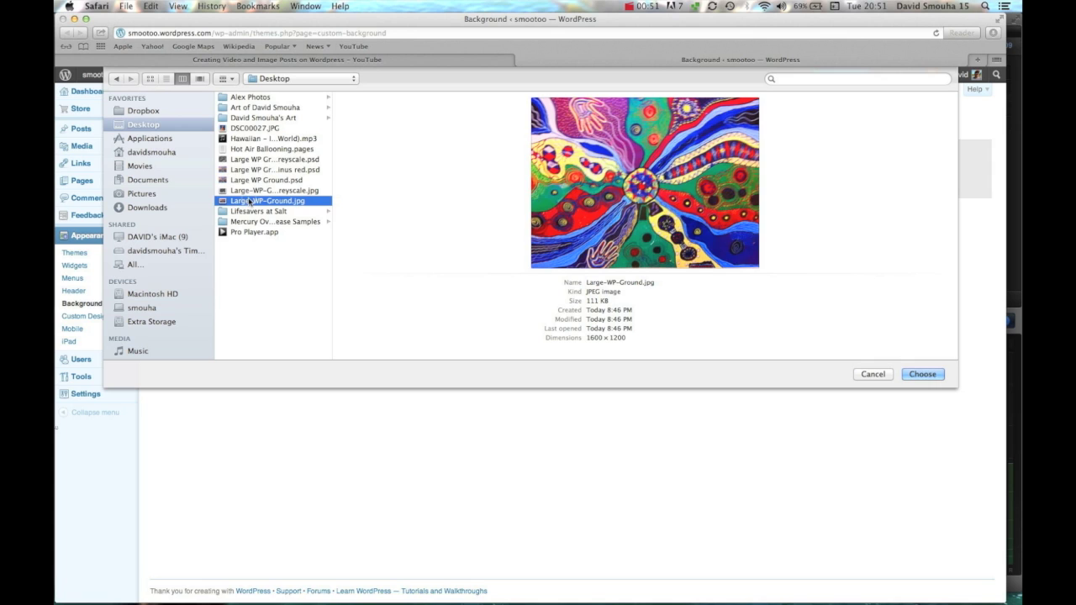
left_click(922, 374)
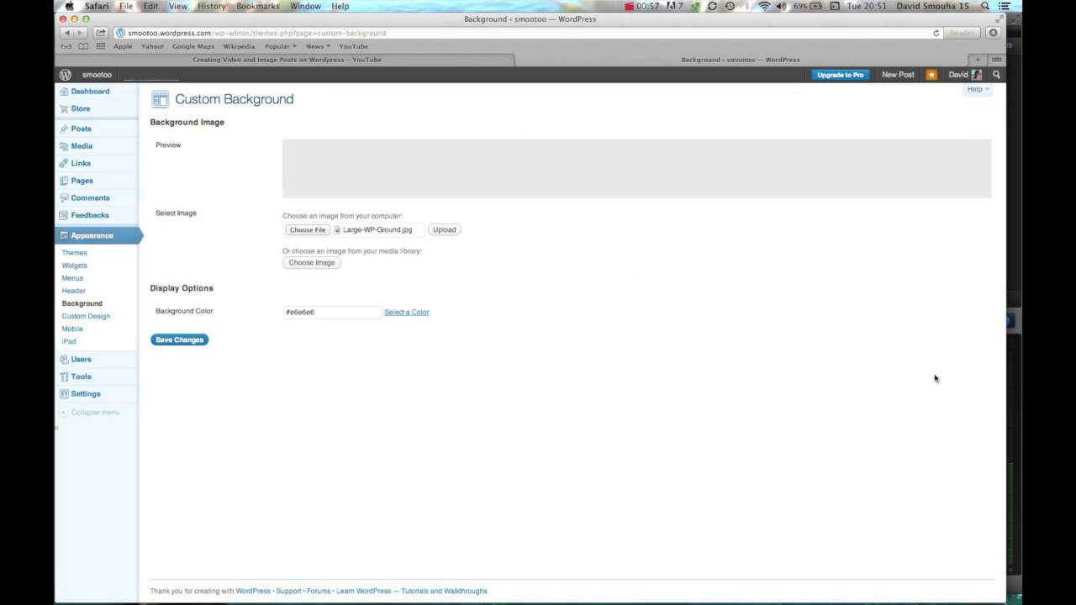
left_click(443, 232)
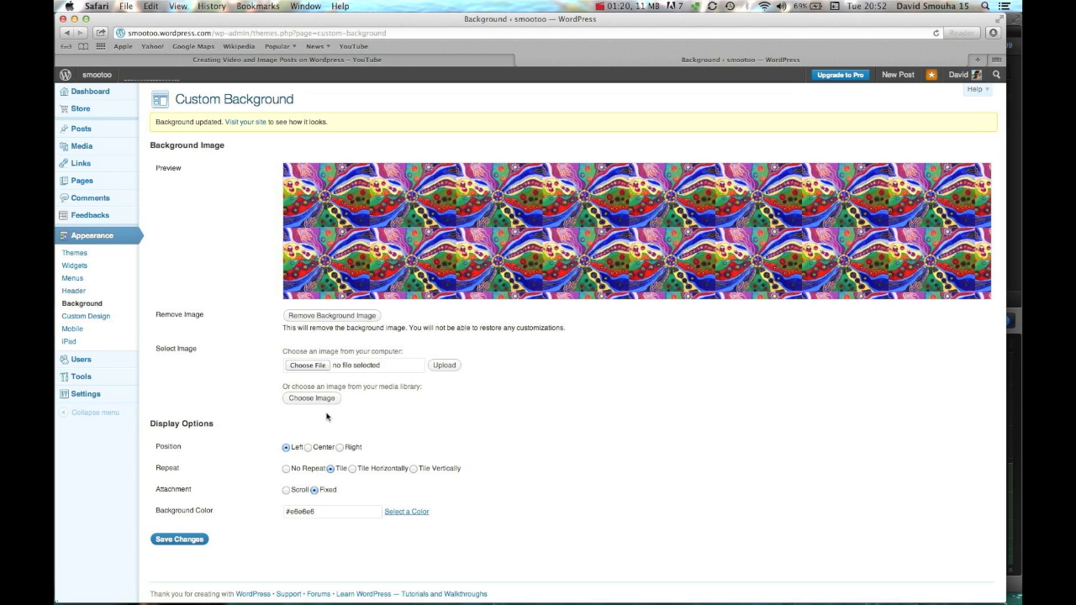
Step: Set the background image to tile vertically and save the changes
left_click(286, 469)
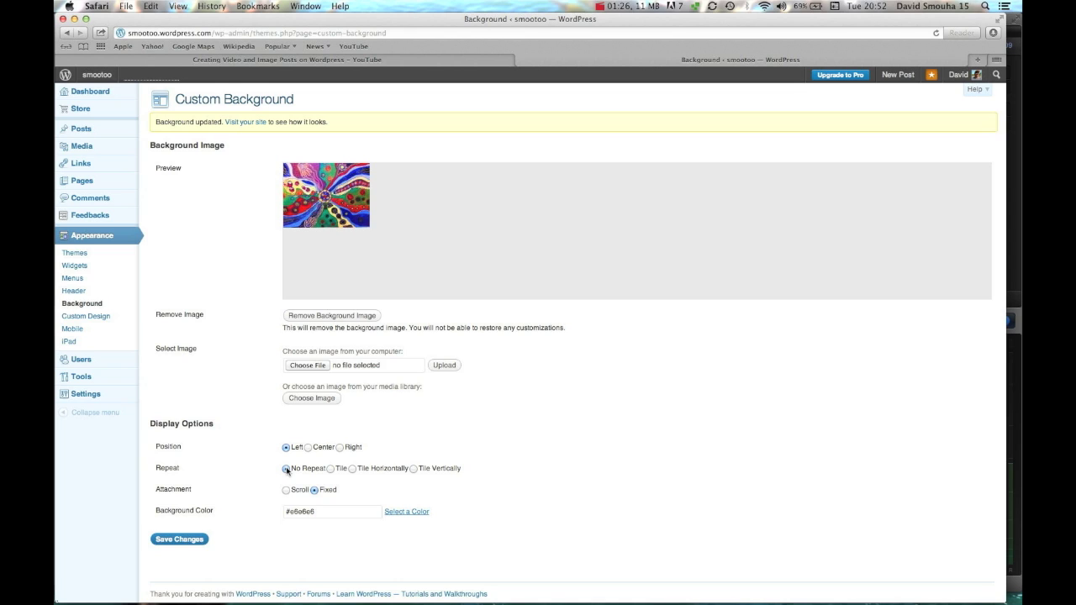
left_click(415, 470)
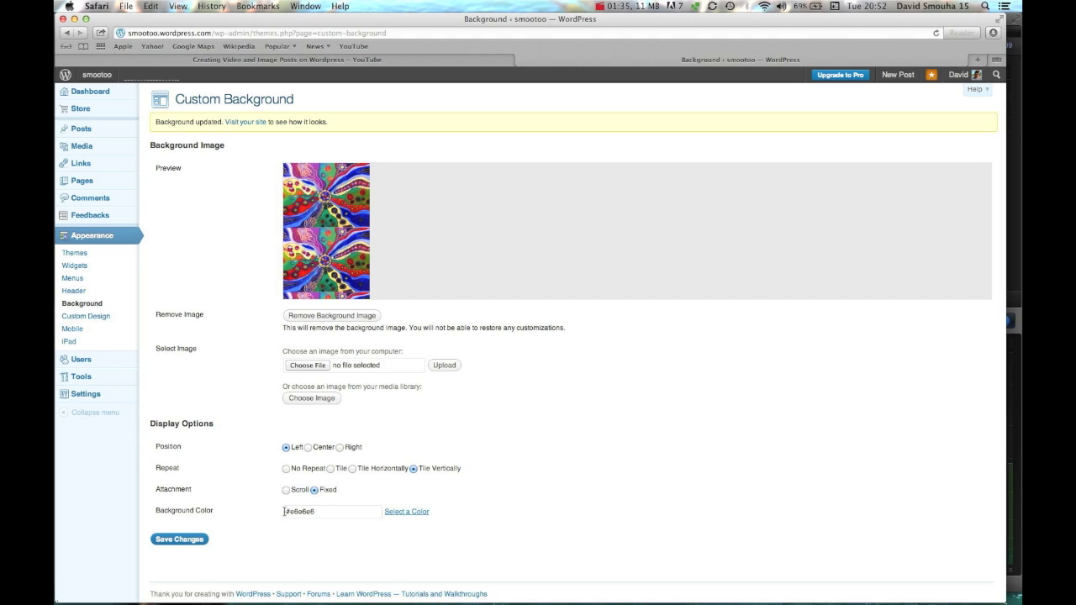
left_click(185, 538)
Step: View the updated smootoo site and examine the background alongside the posts
left_click(240, 121)
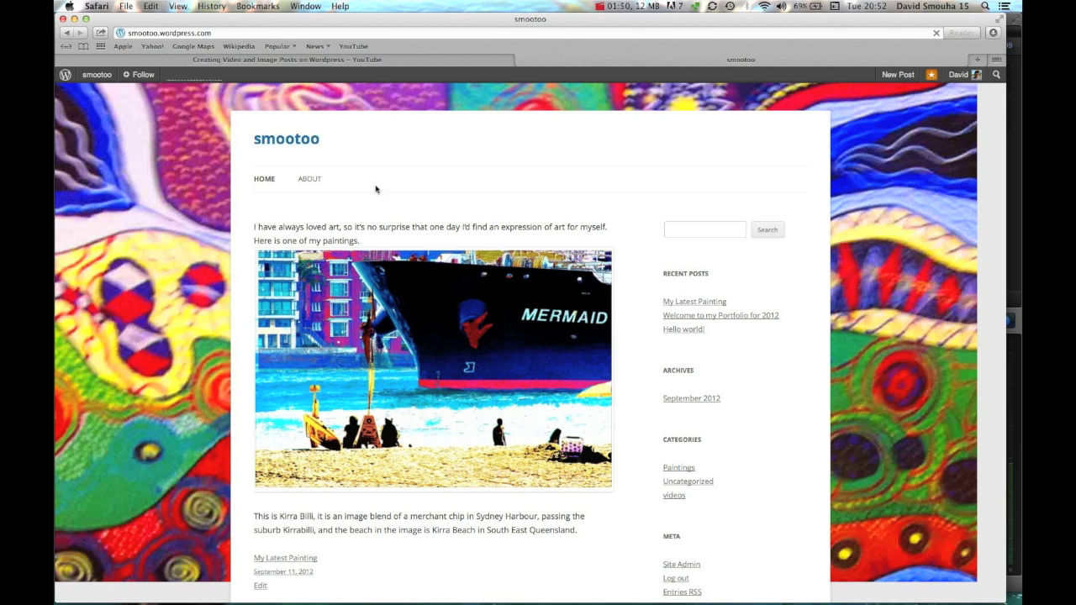
scroll(896, 434, "down", 5)
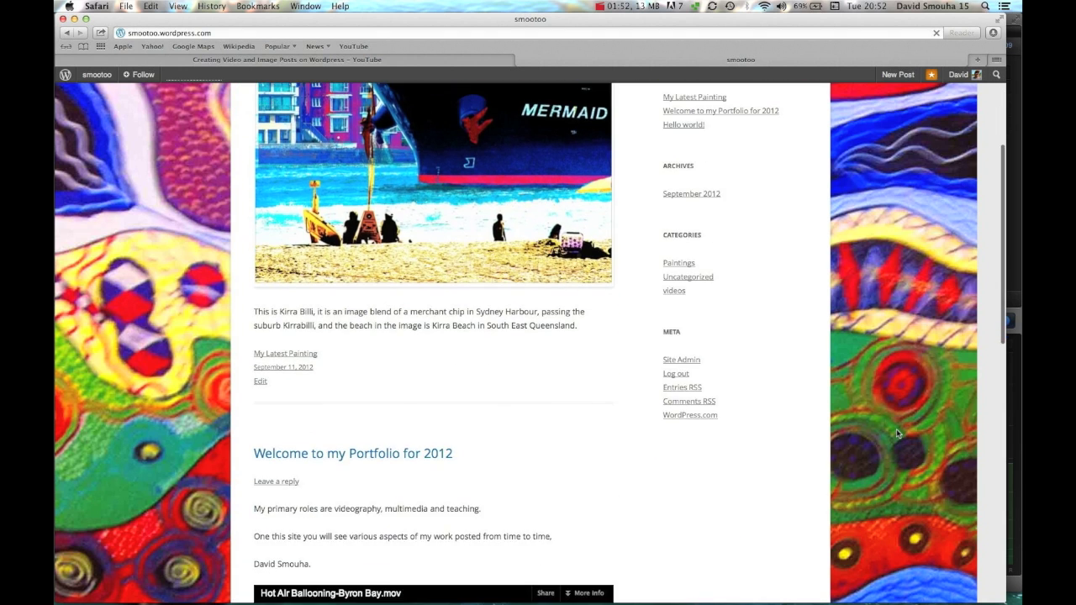
scroll(896, 433, "down", 10)
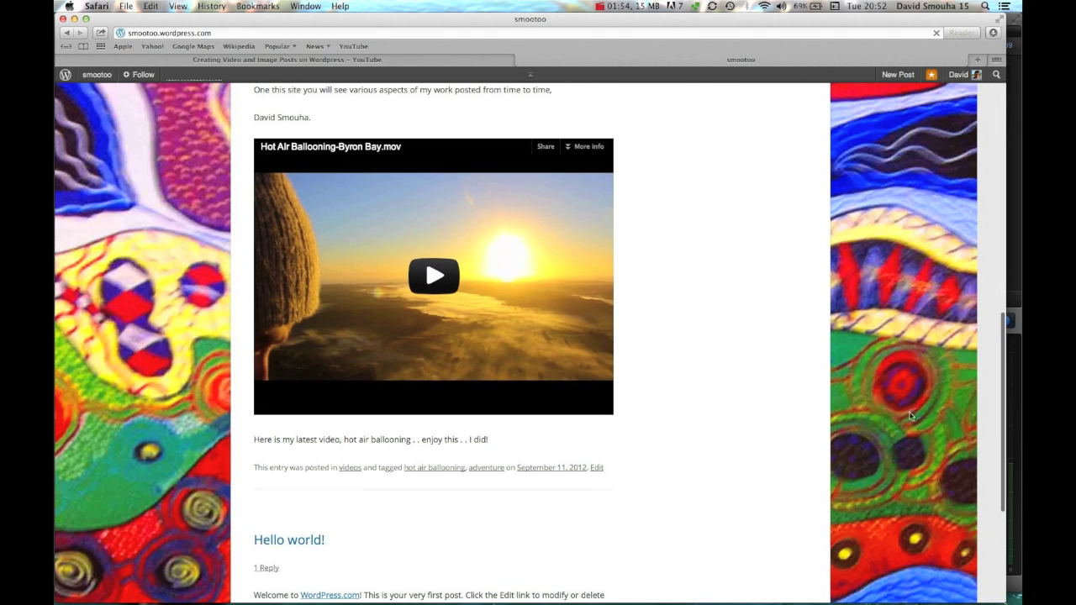
Step: Examine how the colourful background sits behind the posts down to the page footer, and narrow the browser window
scroll(924, 412, "down", 6)
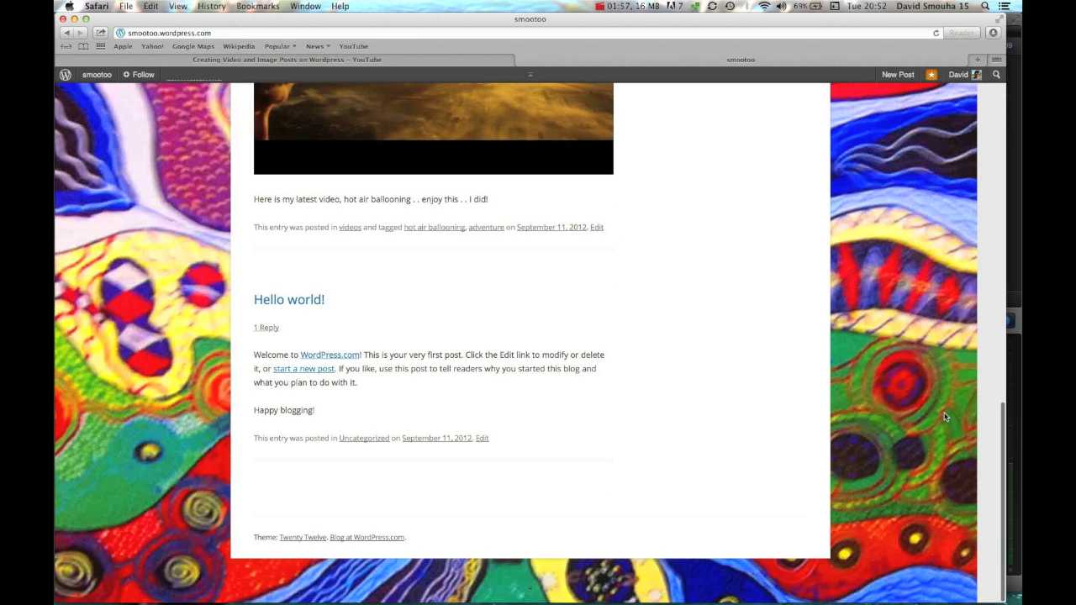
scroll(945, 416, "up", 5)
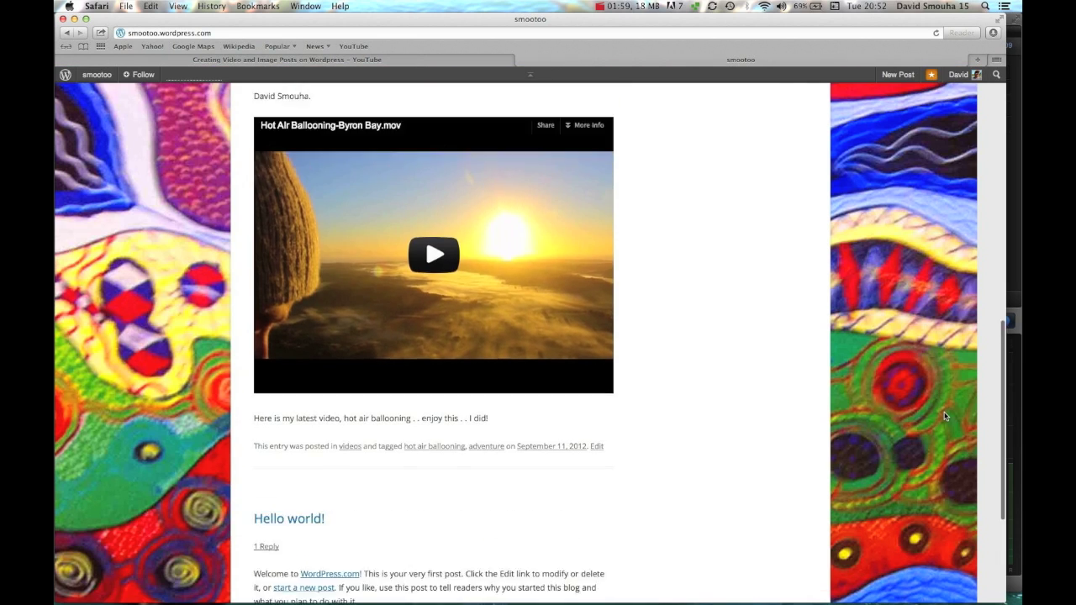
scroll(945, 416, "up", 10)
scroll(945, 416, "down", 16)
scroll(944, 416, "up", 8)
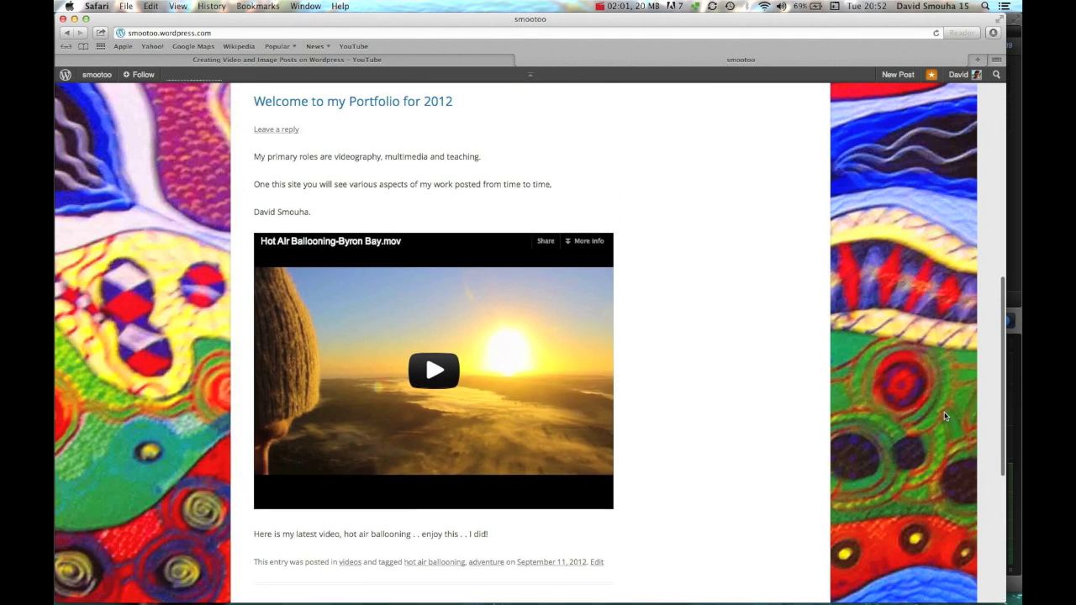
scroll(945, 416, "down", 2)
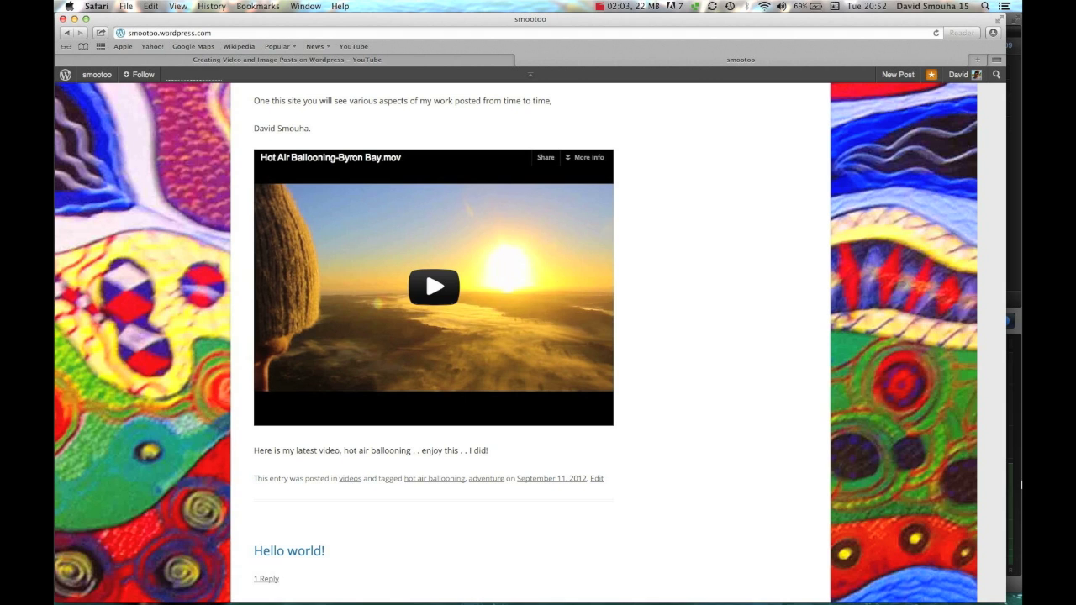
left_click_drag(1009, 559, 966, 577)
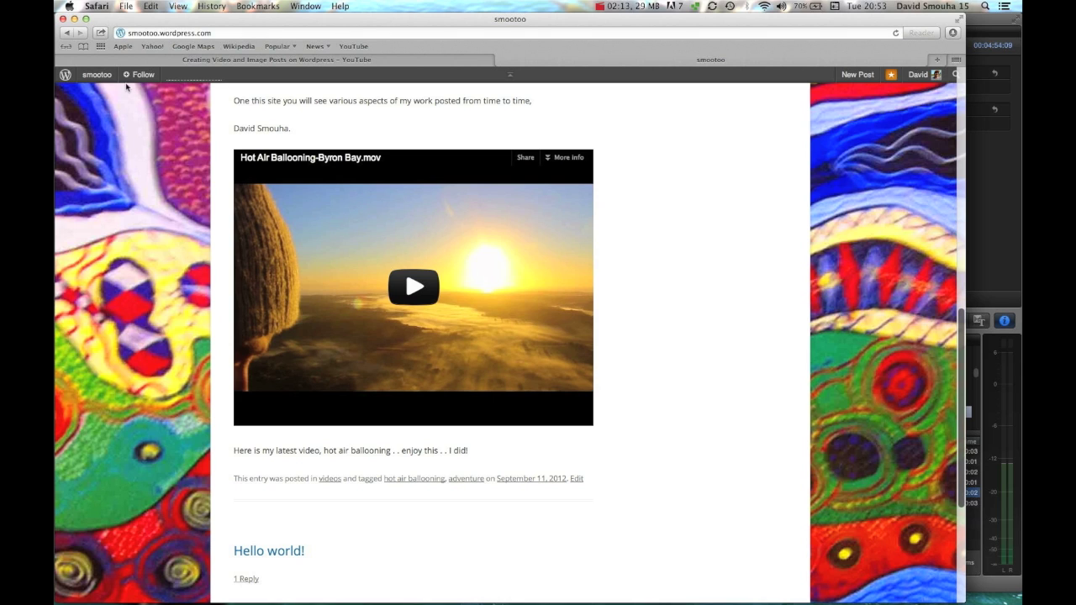
Step: Open the blog's custom background settings from its dashboard and remove the current background image
mouse_move(103, 77)
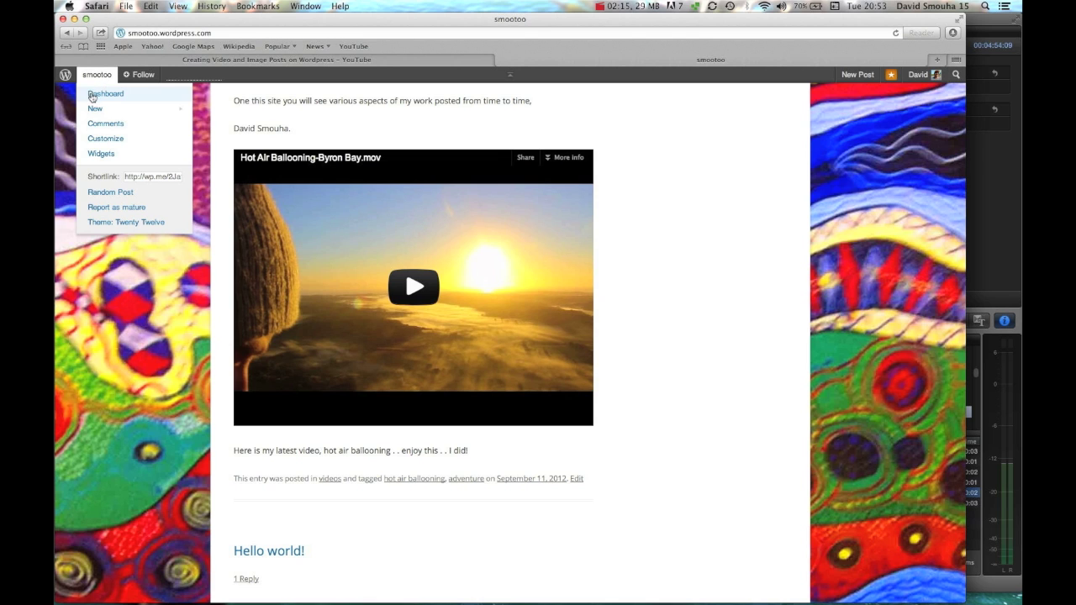
left_click(92, 95)
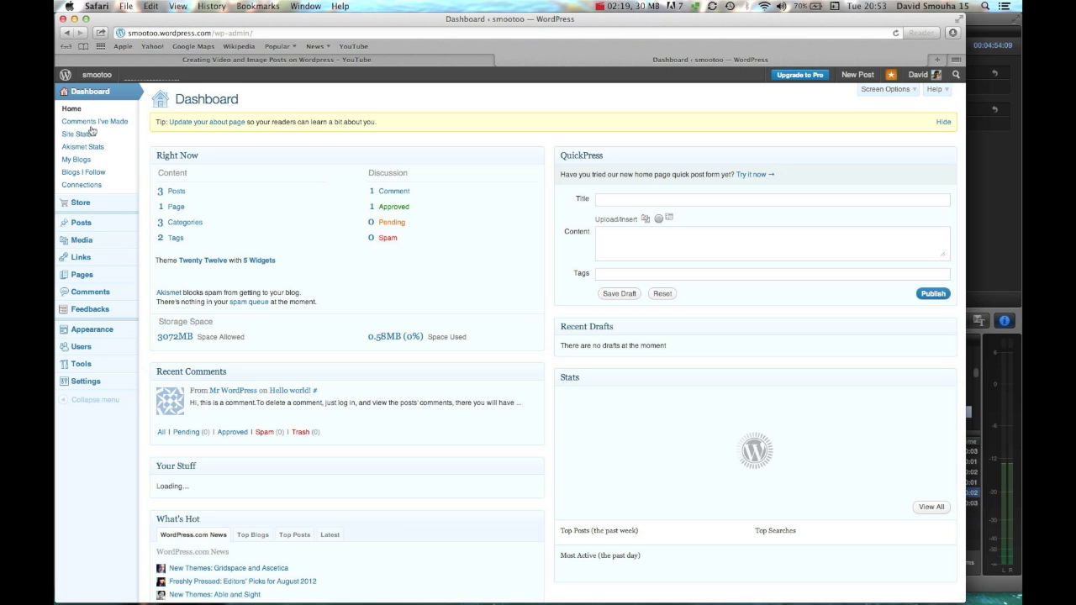
left_click(78, 330)
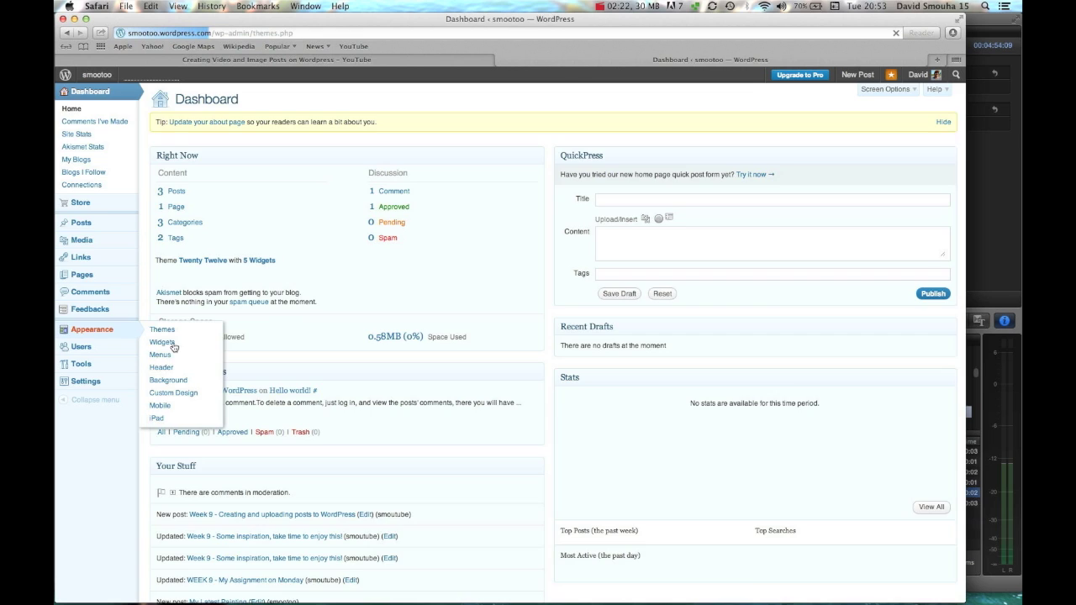
left_click(84, 304)
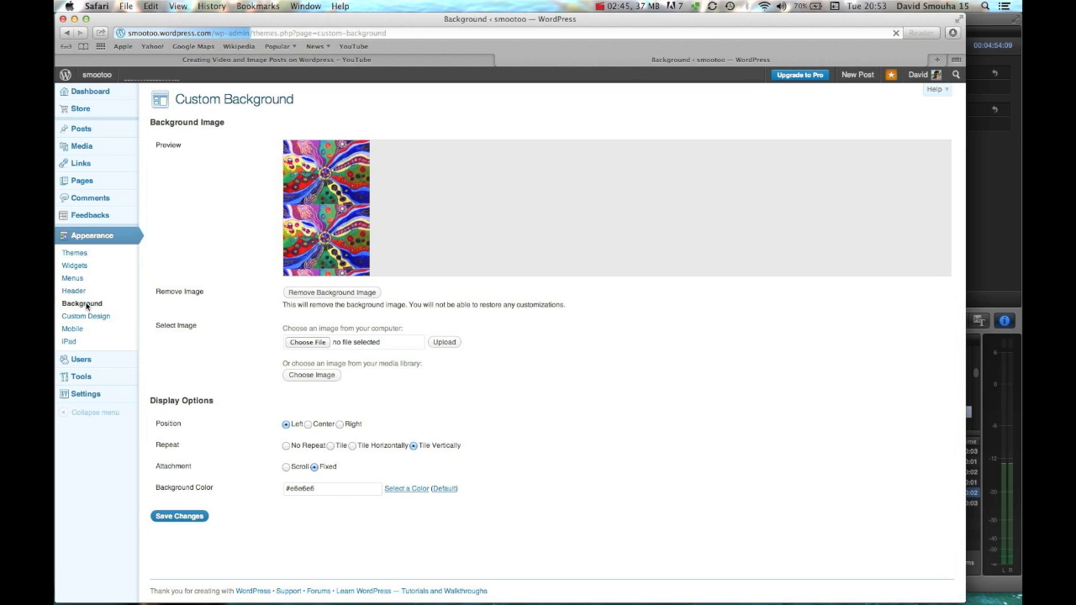
left_click(308, 293)
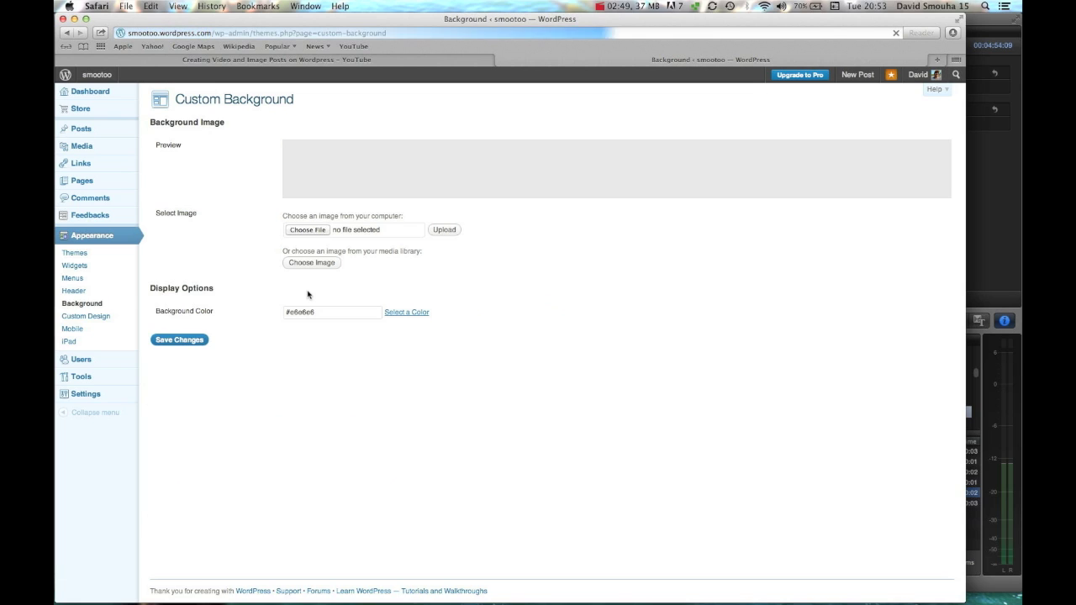
Step: Upload Large-WP-Ground-Greyscale.jpg from the Desktop as the blog's background image
left_click(311, 231)
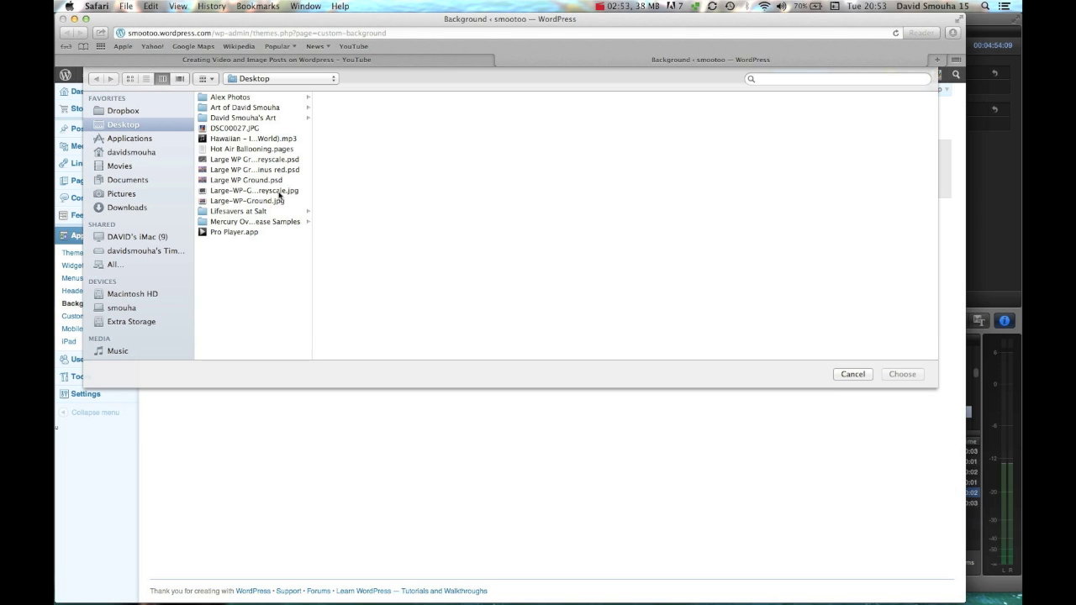
left_click(278, 191)
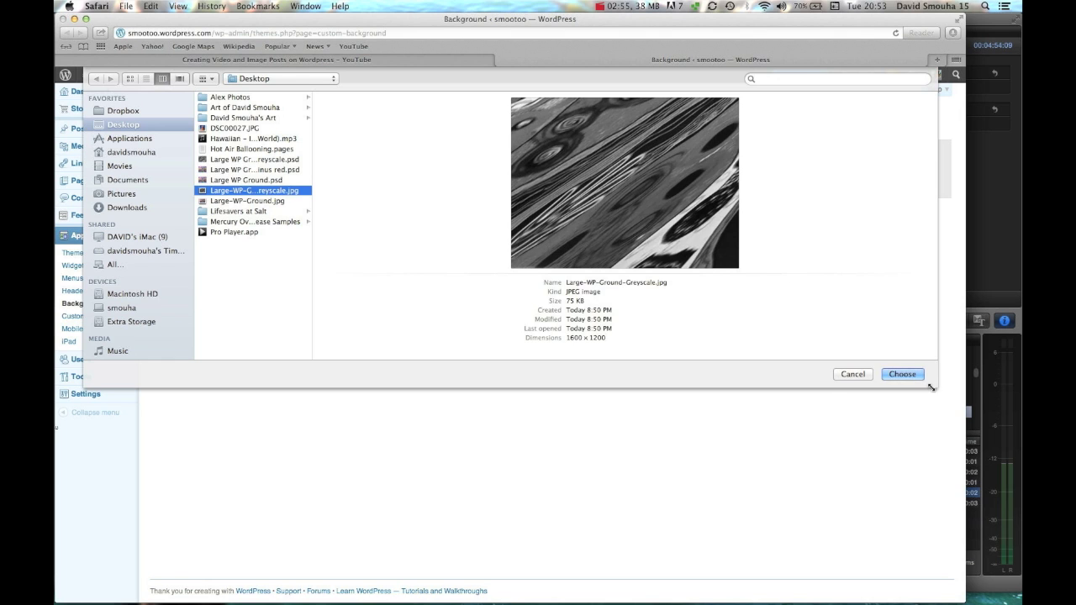
left_click(901, 374)
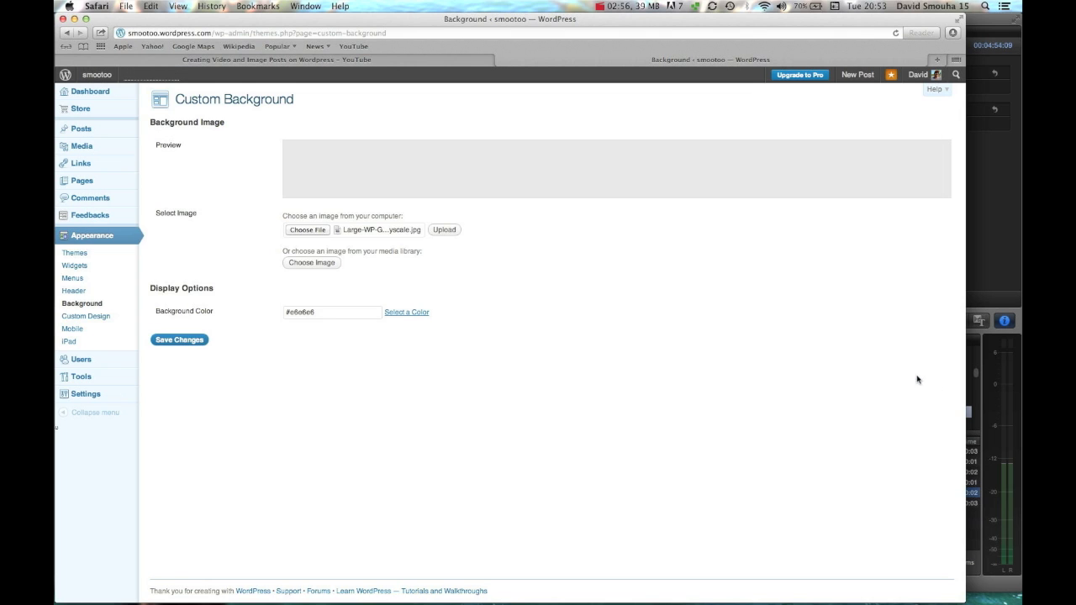
left_click(443, 231)
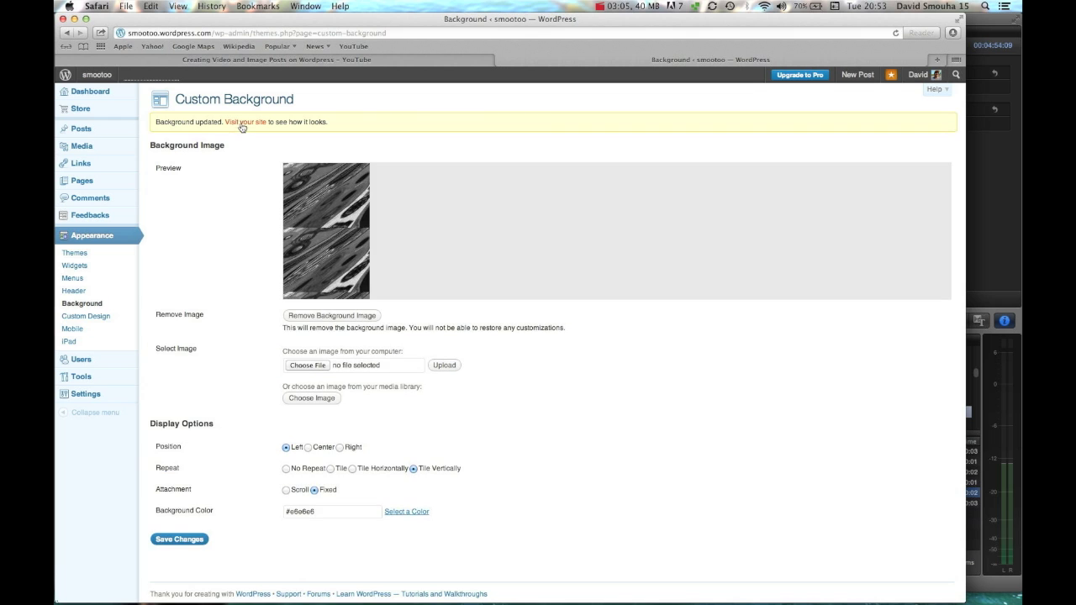
Step: Visit the smootoo site and examine the greyscale background behind the posts down the page
left_click(242, 124)
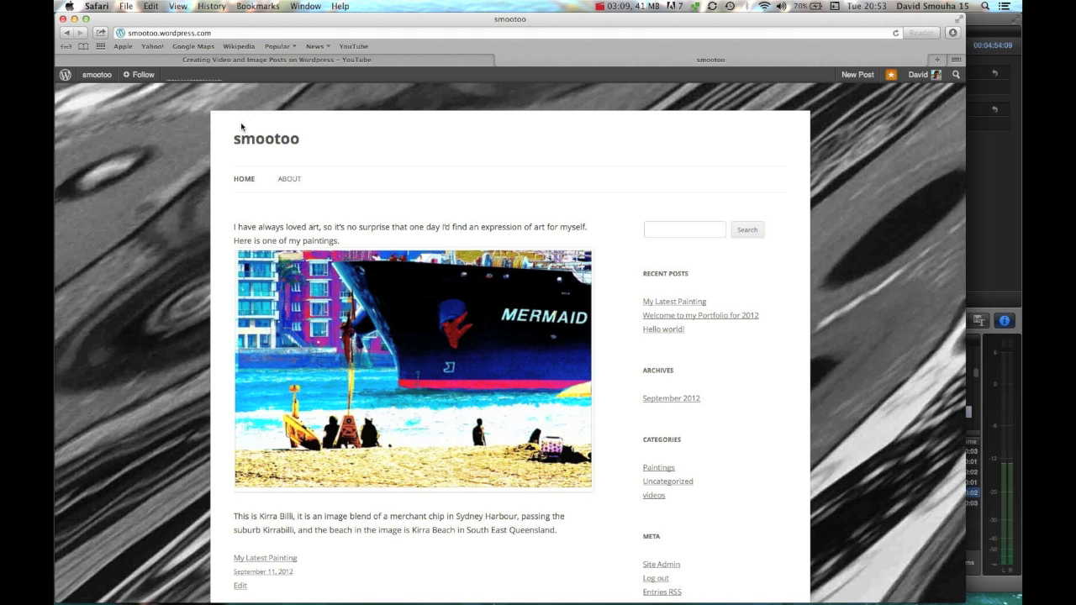
scroll(462, 353, "down", 10)
scroll(463, 353, "down", 8)
scroll(462, 353, "up", 20)
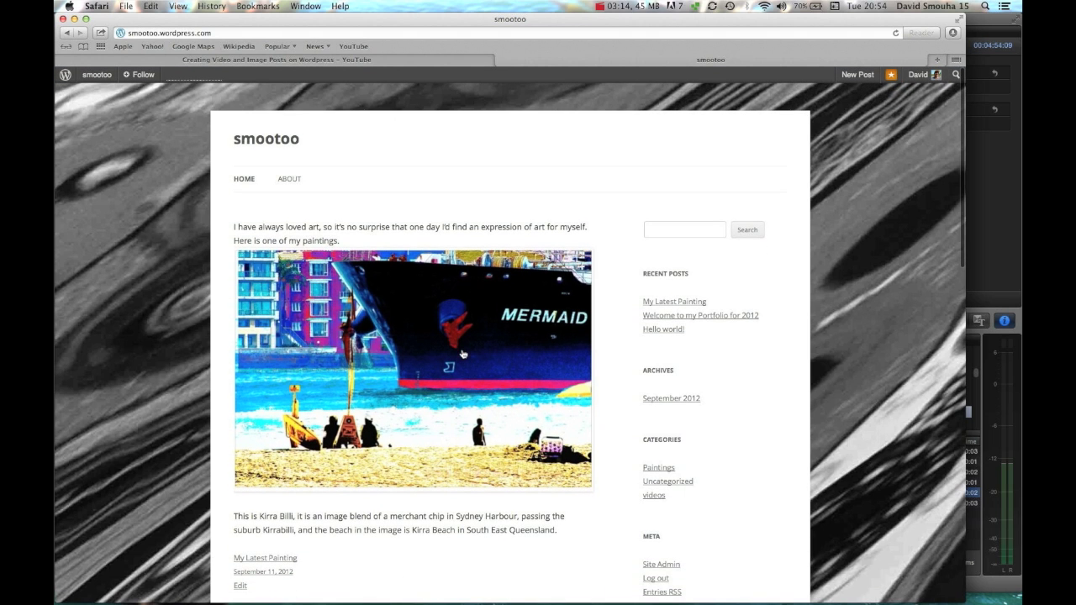
Step: Return to the custom background settings through the dashboard and remove the greyscale background image
mouse_move(92, 77)
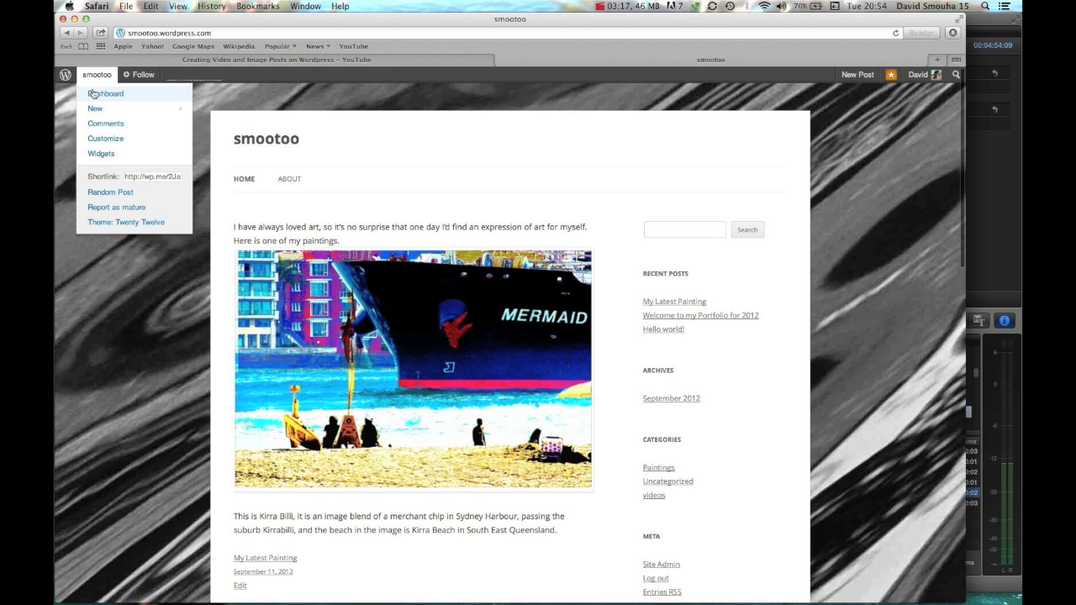
left_click(93, 94)
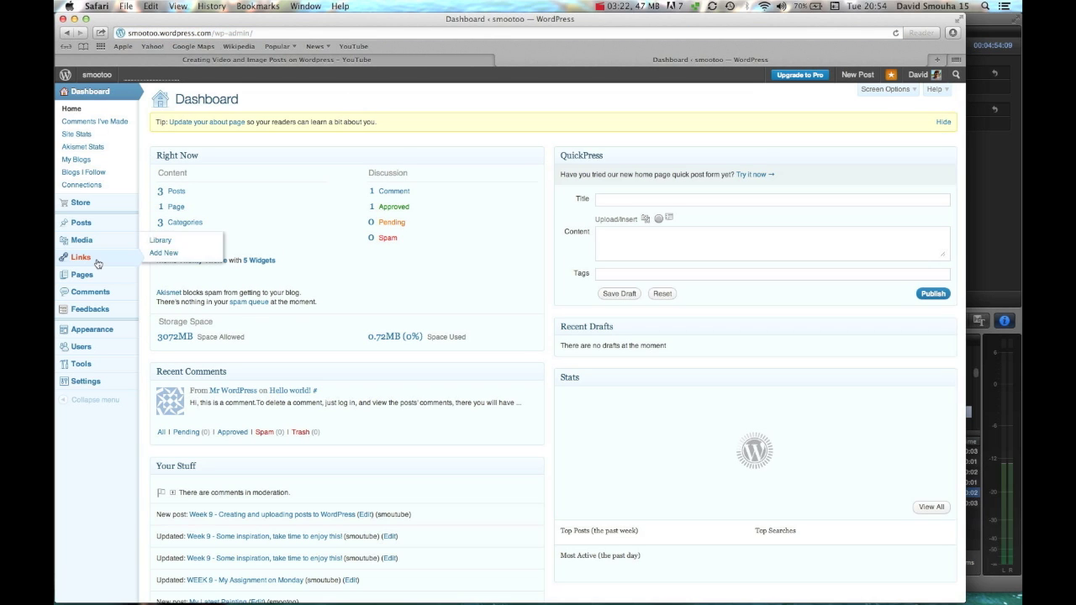
mouse_move(95, 331)
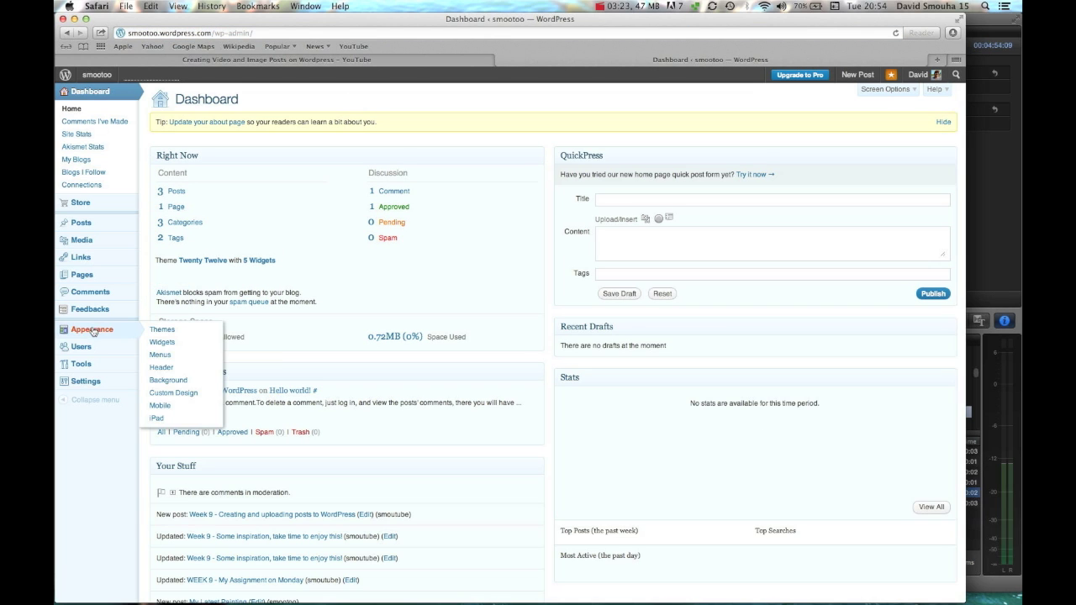
right_click(172, 382)
left_click(156, 380)
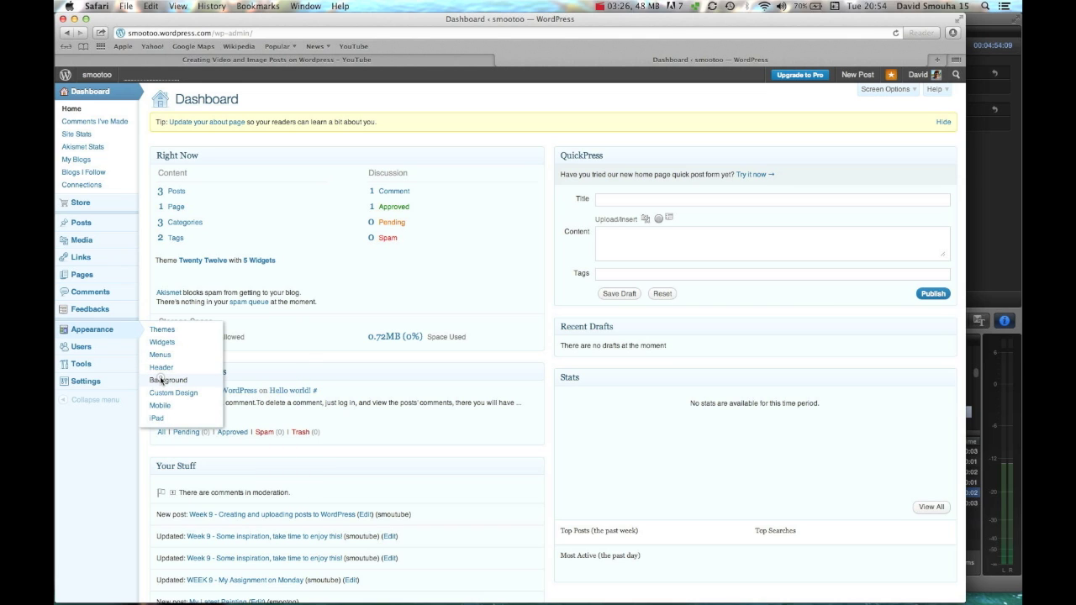
left_click(161, 381)
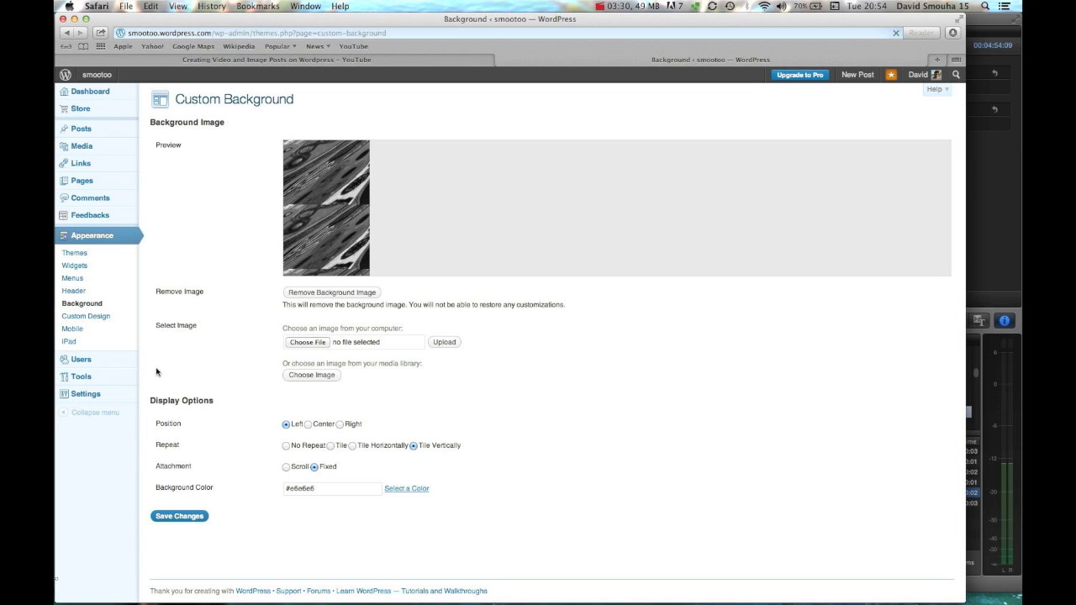
left_click(327, 294)
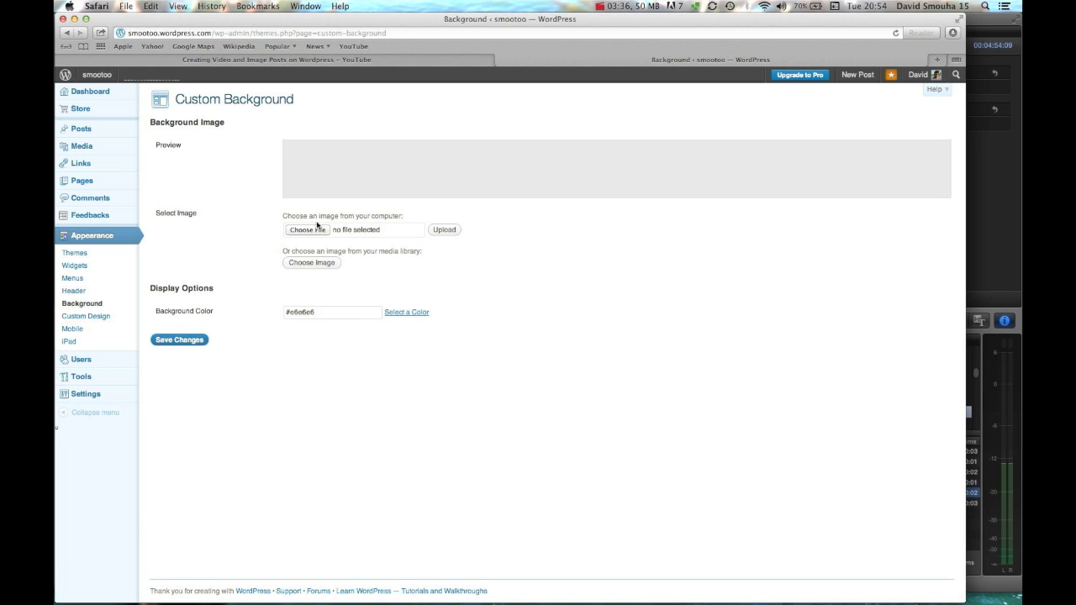
Step: Upload design2tv-WP-BKCG.jpg from Documents > WORDPRESS > Wordpress image holders > Wordpress Graphics as the background image
left_click(317, 230)
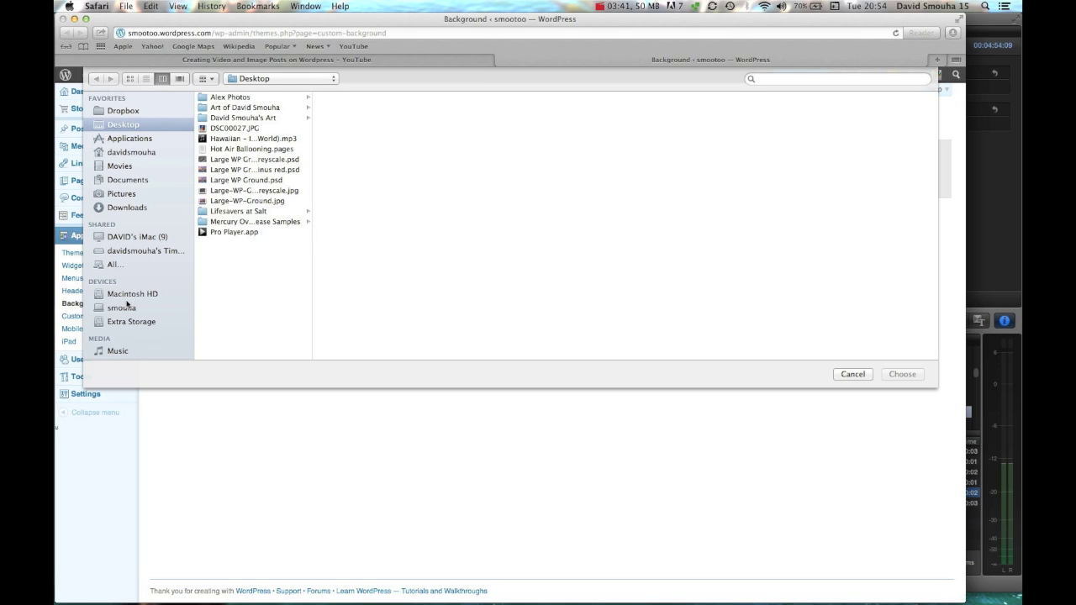
left_click(124, 181)
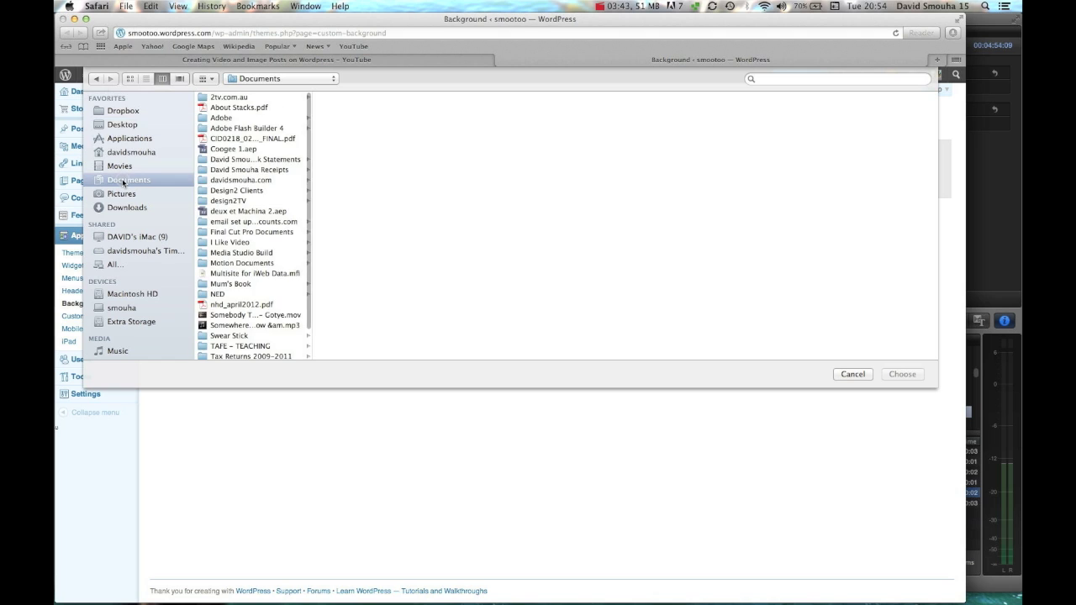
scroll(244, 311, "down", 3)
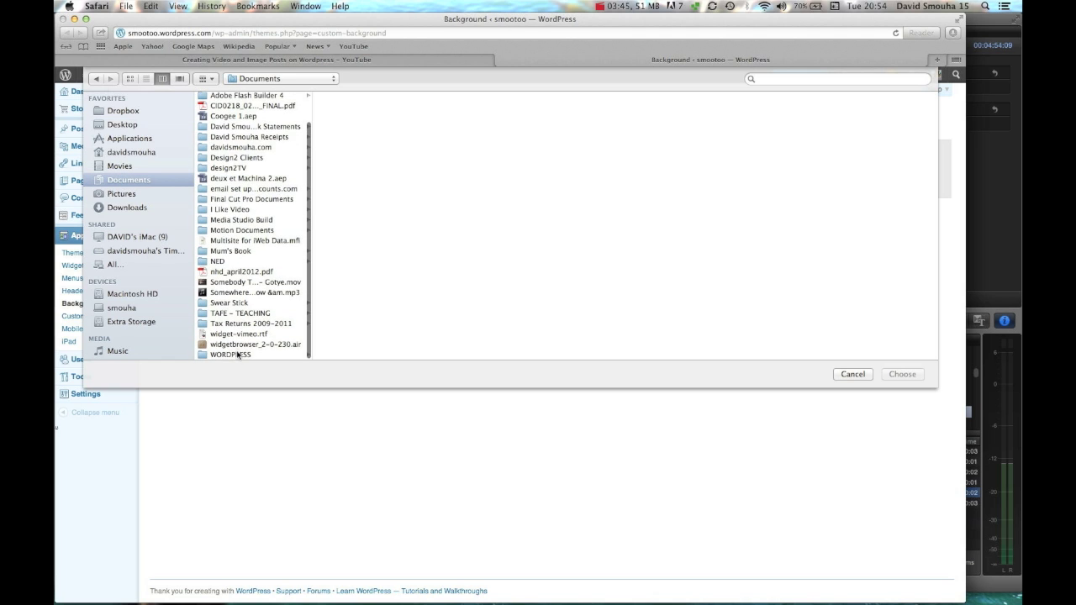
left_click(239, 354)
left_click(386, 214)
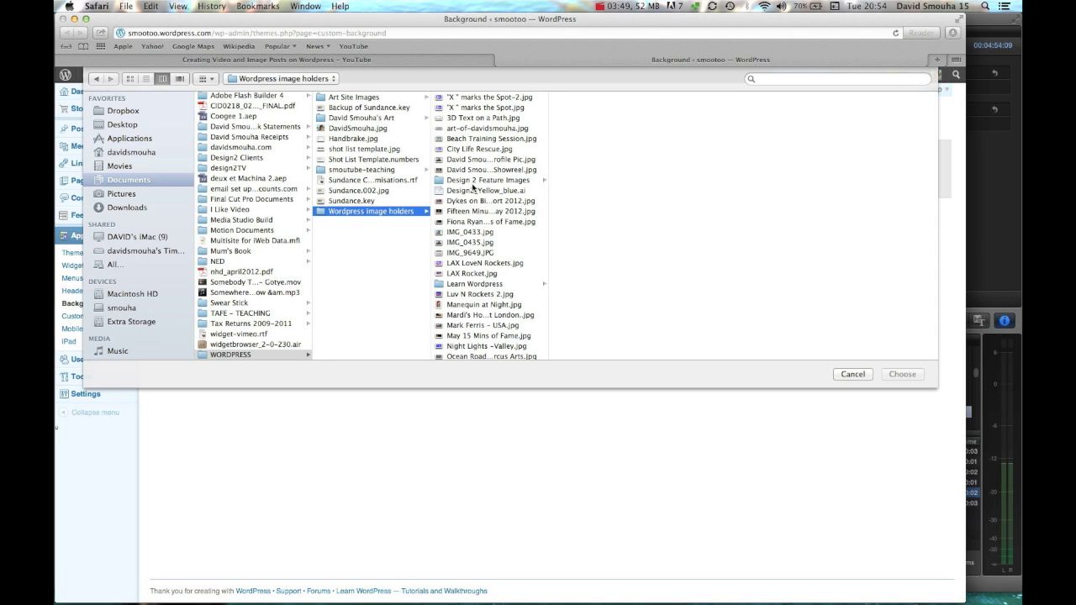
scroll(485, 333, "down", 10)
left_click(479, 351)
left_click(605, 169)
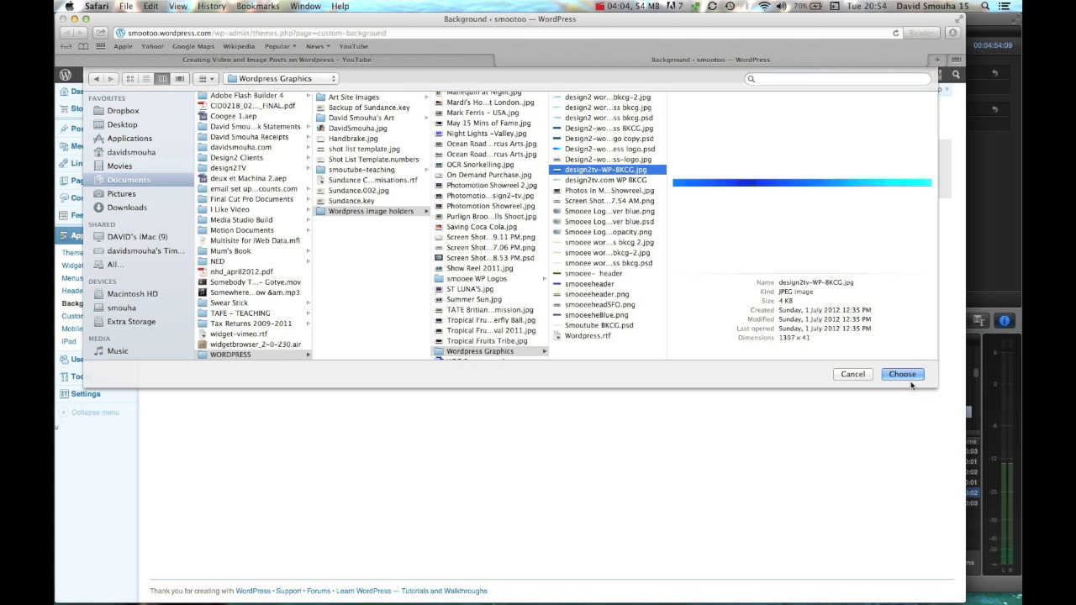
left_click(904, 373)
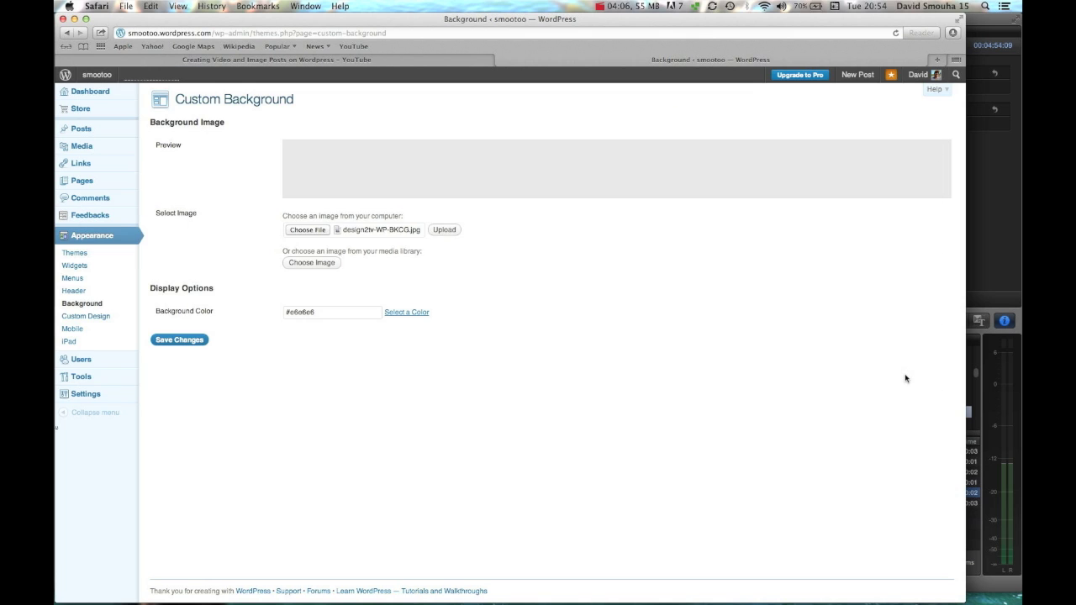
left_click(448, 232)
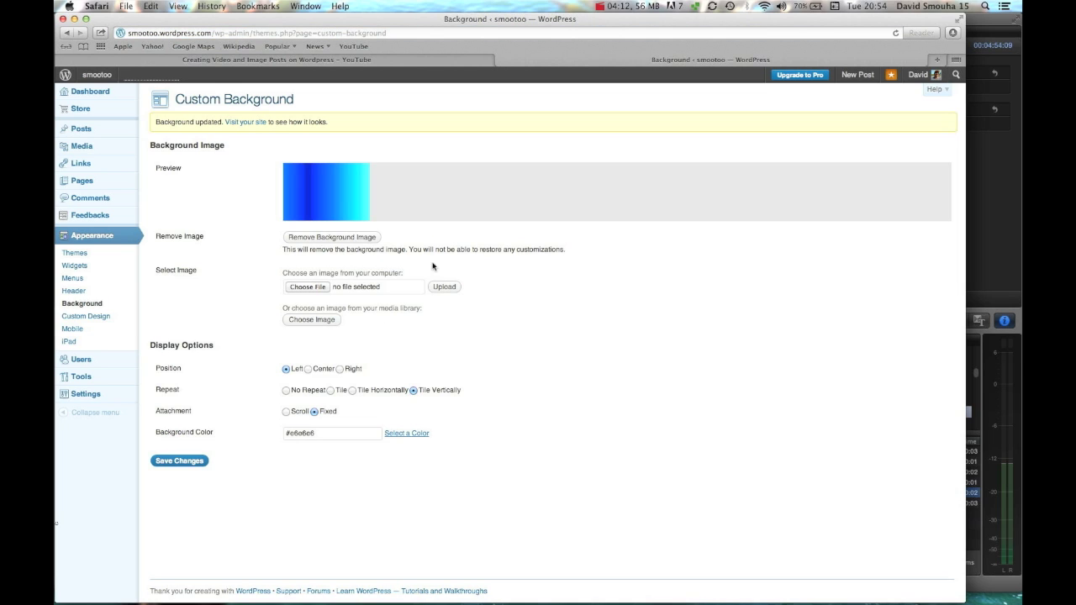
Step: Preview the blue gradient background with the repeat options Tile Horizontally and Tile
right_click(354, 394)
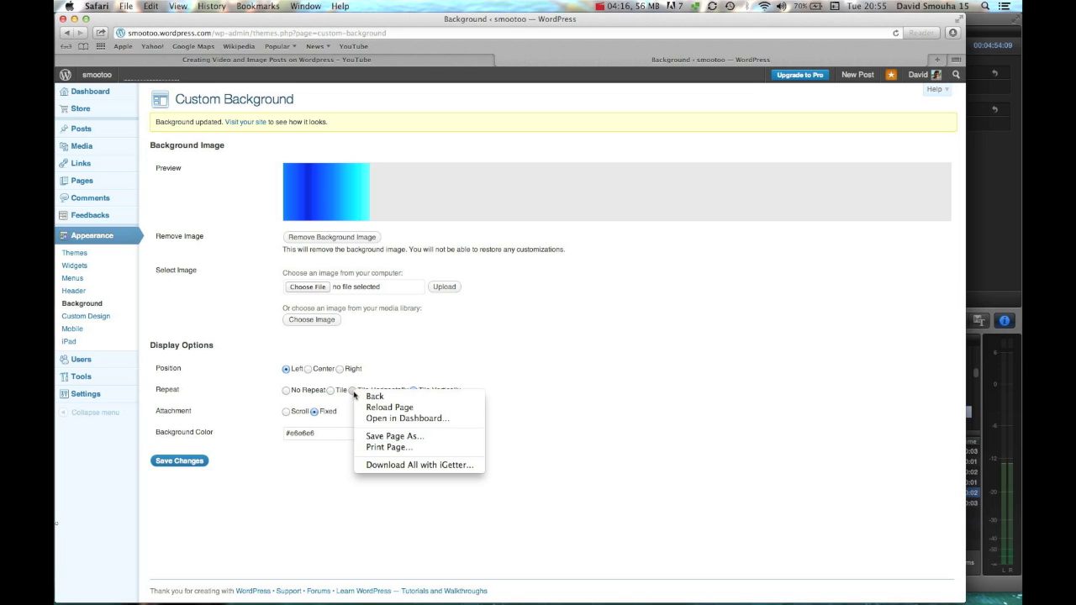
left_click(353, 396)
left_click(353, 391)
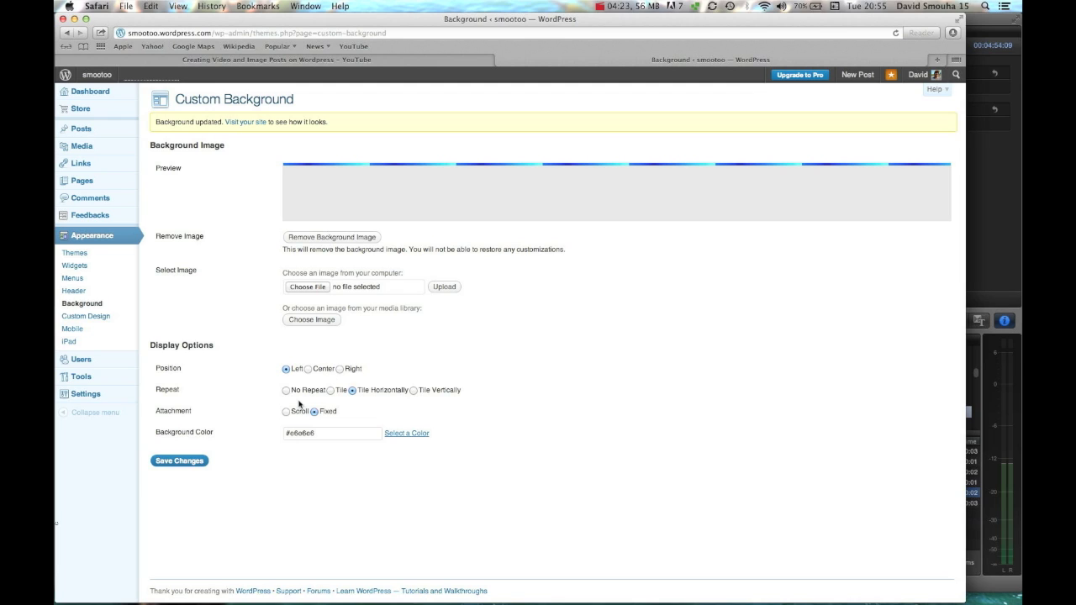
left_click(330, 391)
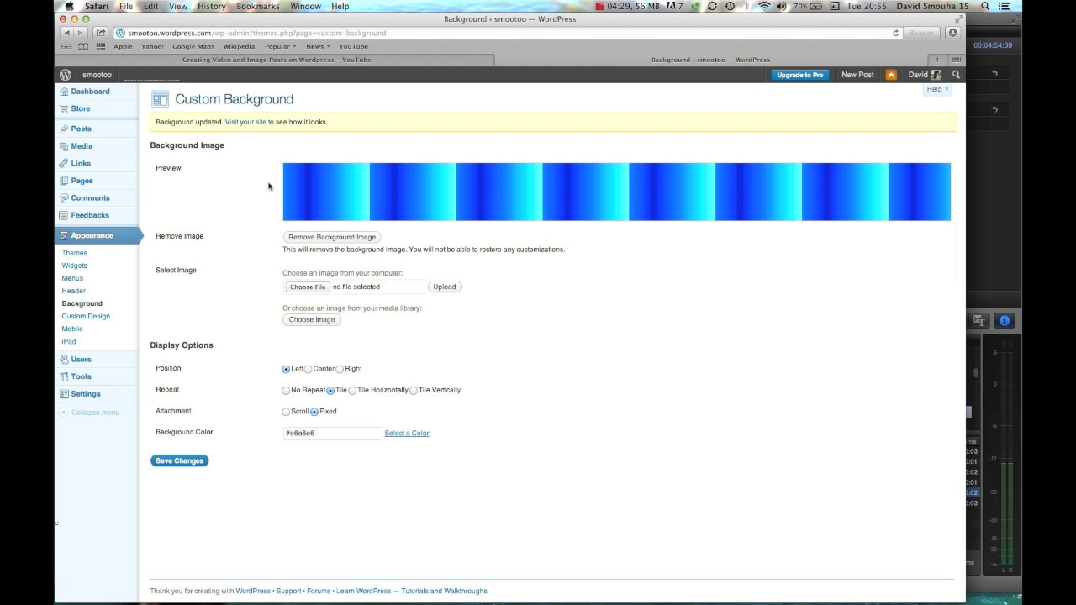
Step: Visit the smootoo site and examine the blue gradient background from the header down to the footer
left_click(251, 124)
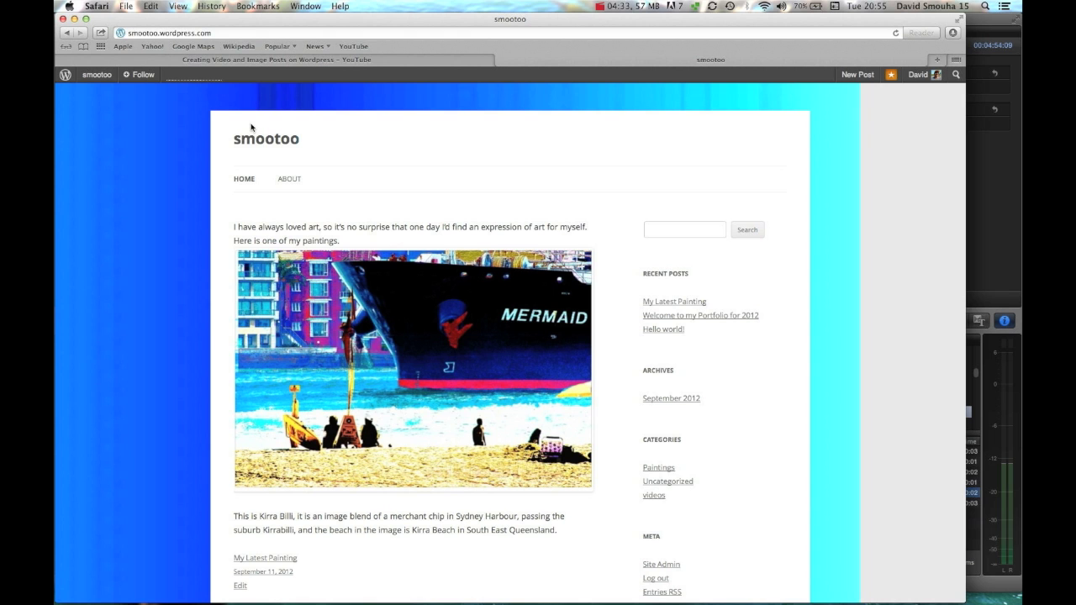
scroll(832, 388, "down", 20)
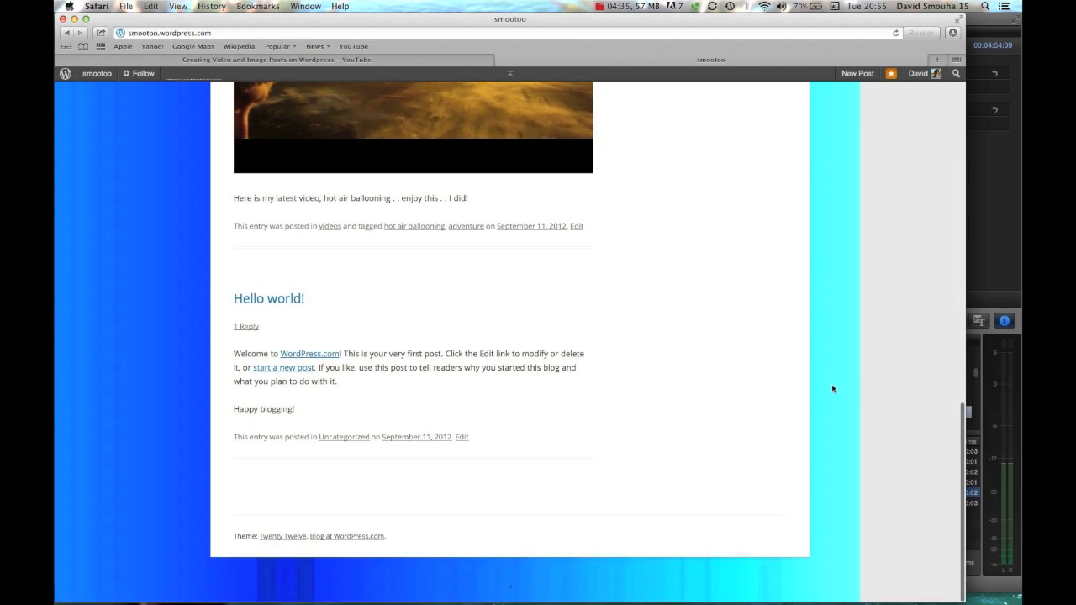
scroll(832, 388, "up", 20)
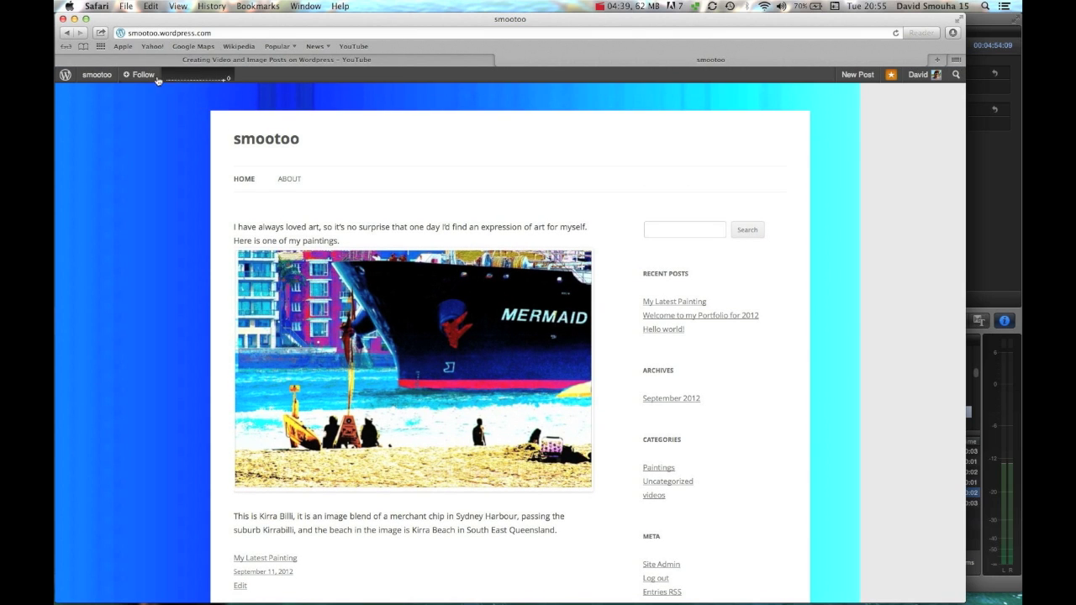
Step: Go to the smootoo blog's dashboard and open the custom header settings
mouse_move(108, 77)
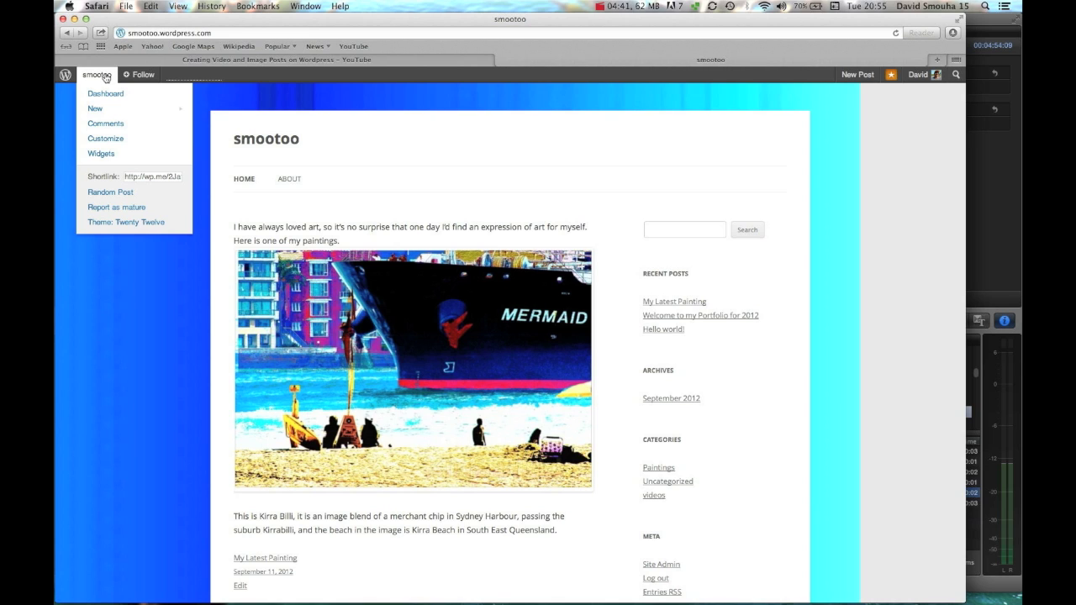
left_click(104, 94)
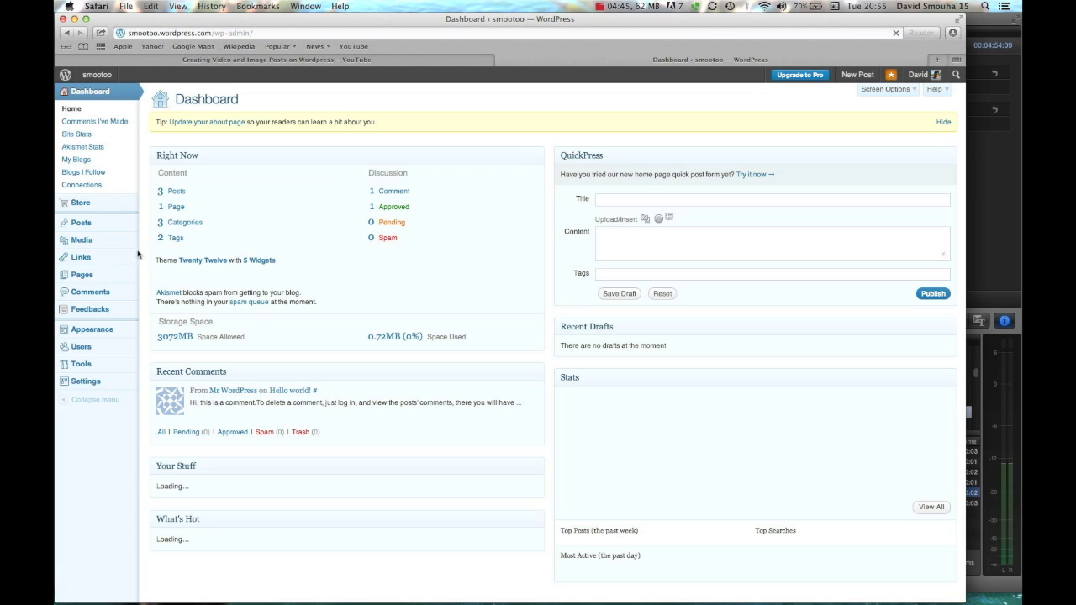
mouse_move(105, 333)
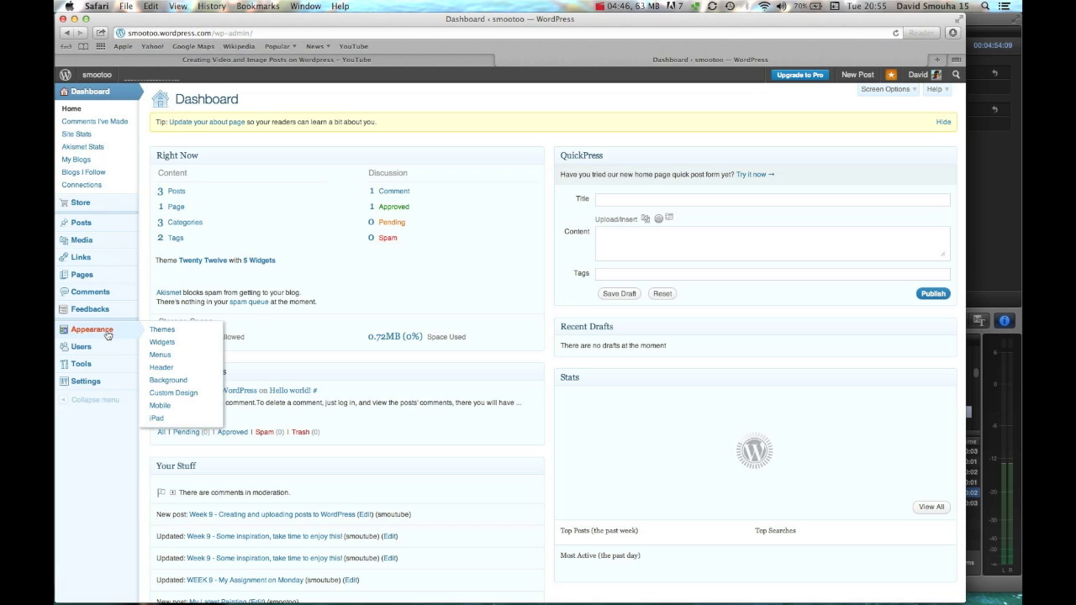
left_click(174, 368)
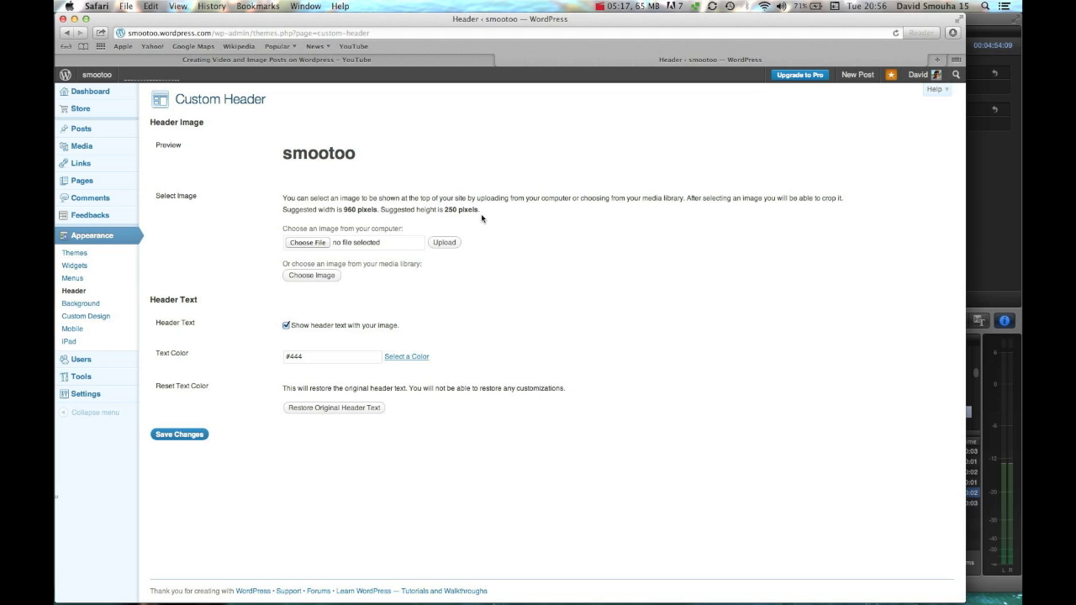
Step: Upload the Photoshop file smooeeheader from the Wordpress Graphics folder as the header image
left_click(308, 242)
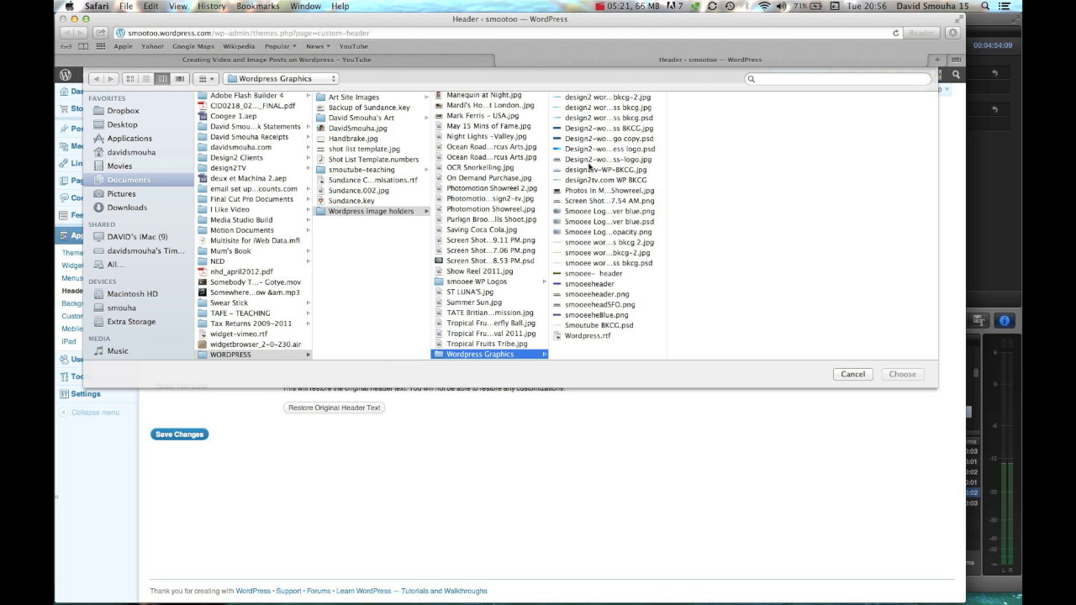
left_click(591, 140)
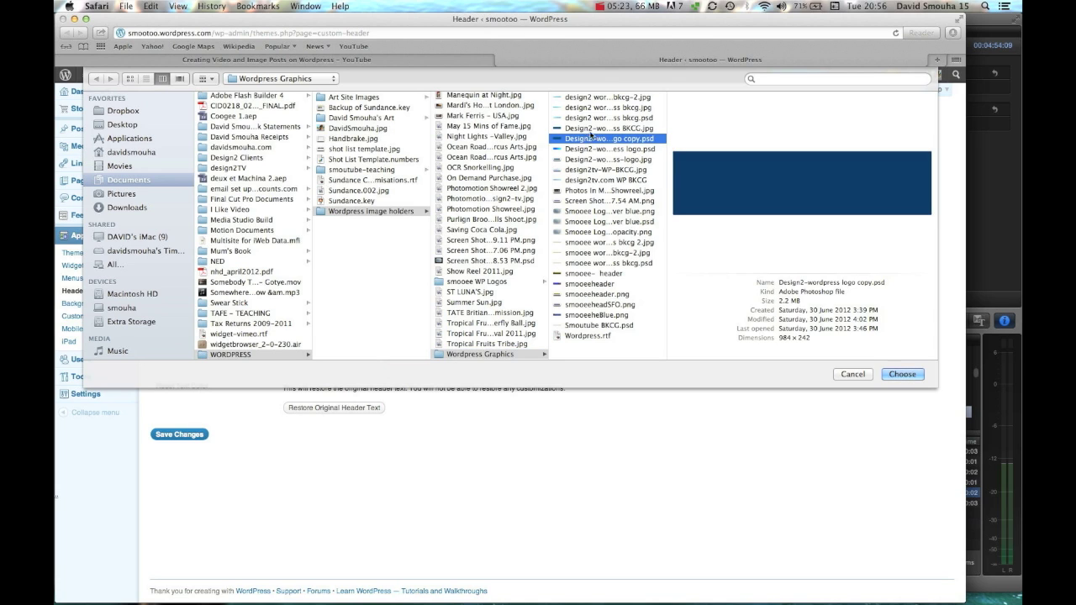
left_click(591, 129)
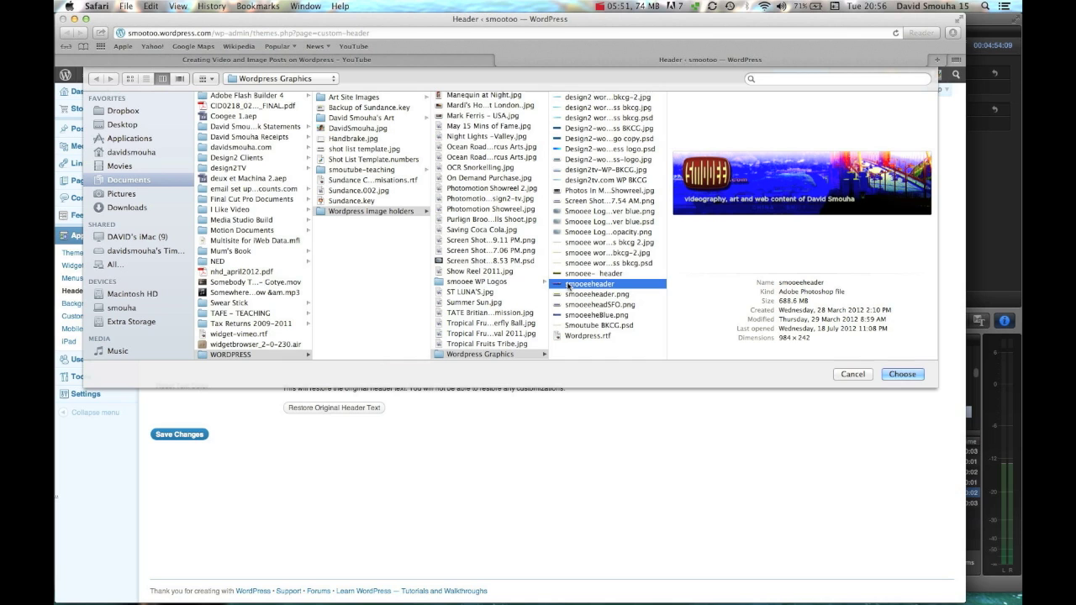
left_click(913, 378)
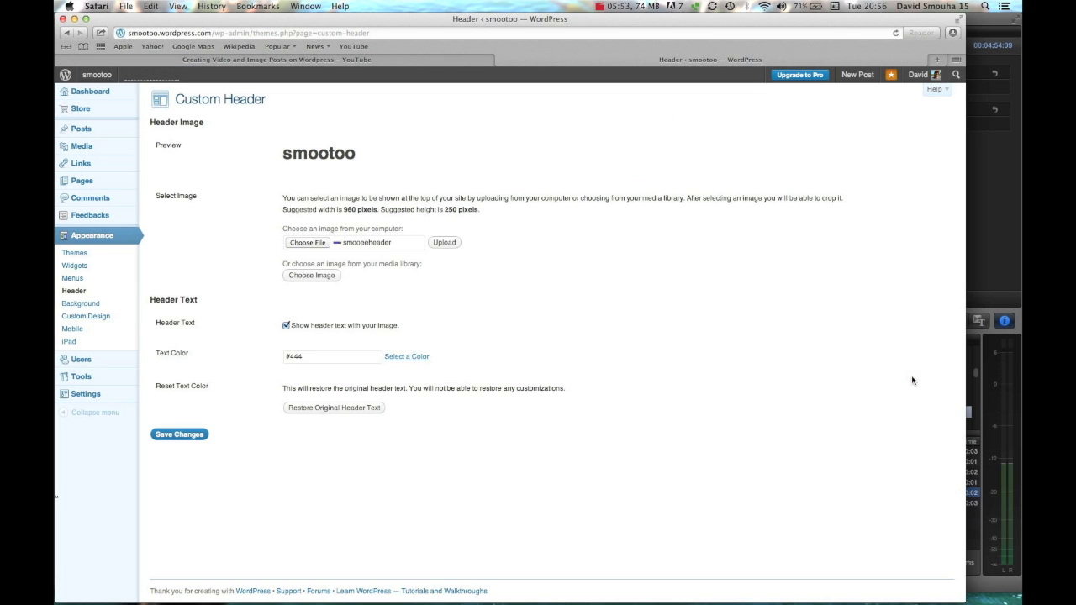
left_click(443, 243)
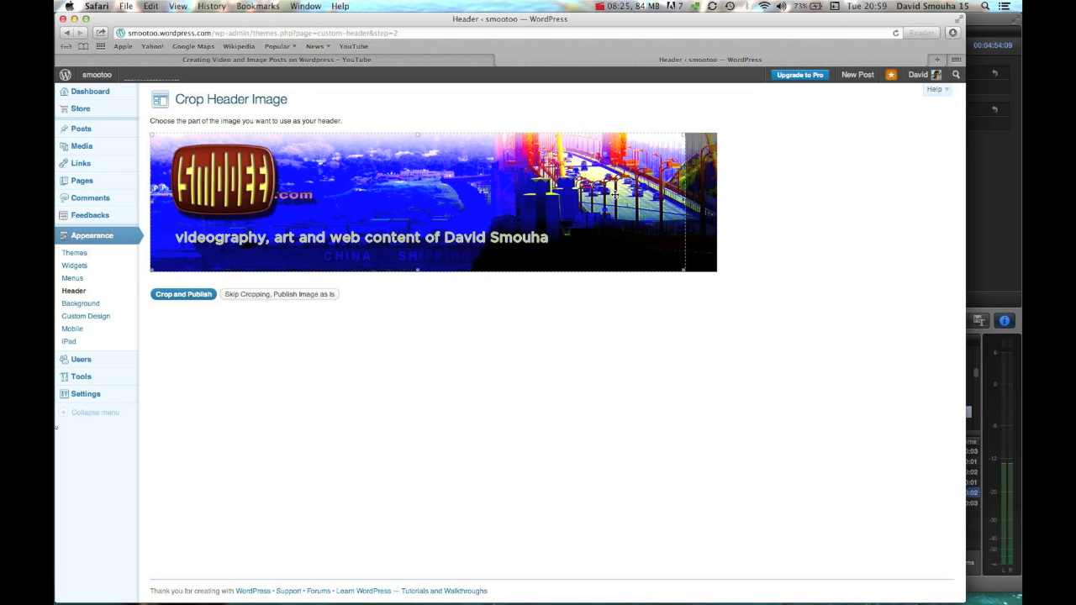
Step: Crop and publish the header image with the crop area shifted slightly right, and view it on the live site
left_click_drag(608, 194, 620, 193)
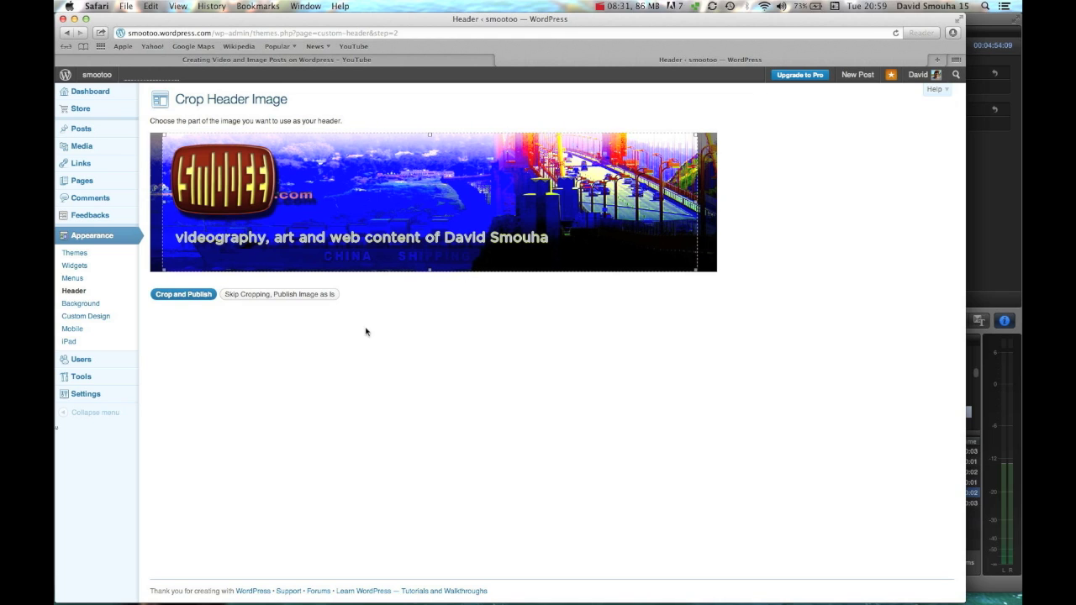
left_click(206, 296)
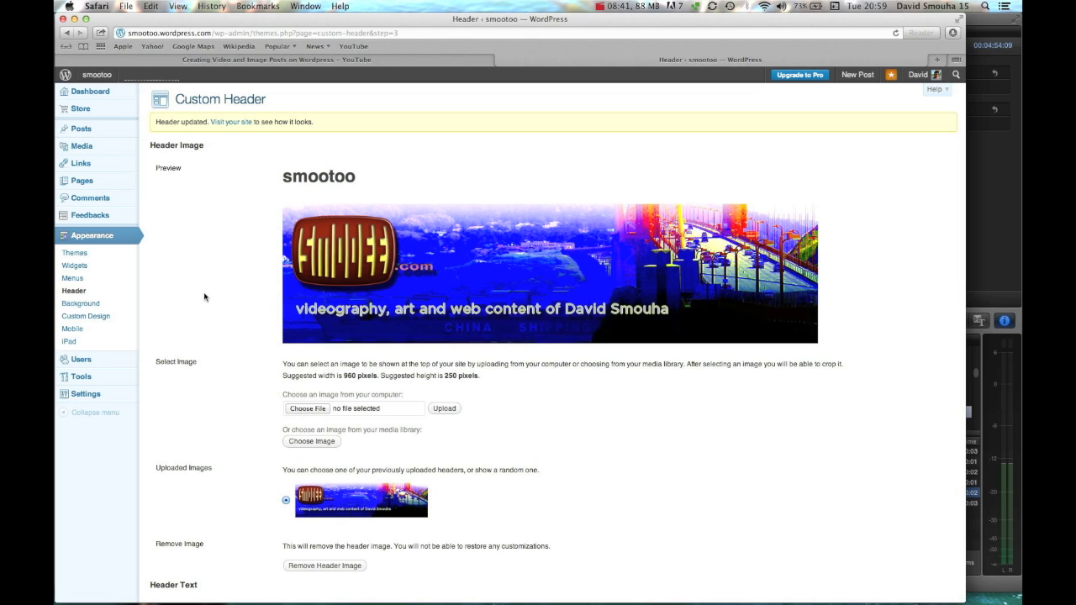
left_click(228, 123)
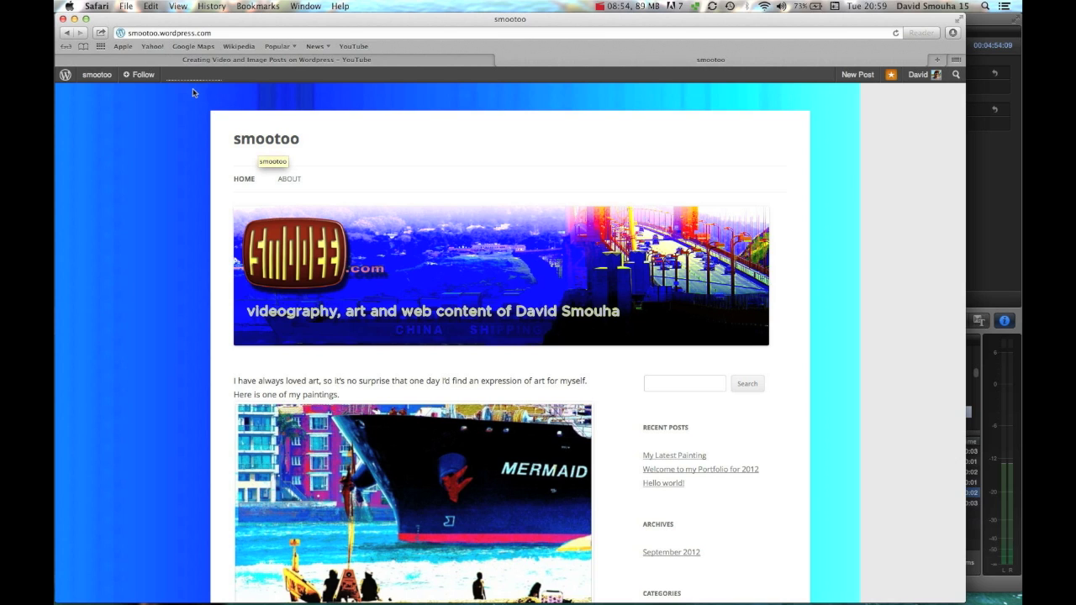
Step: Return from the live site to the custom header settings through the dashboard
left_click(94, 74)
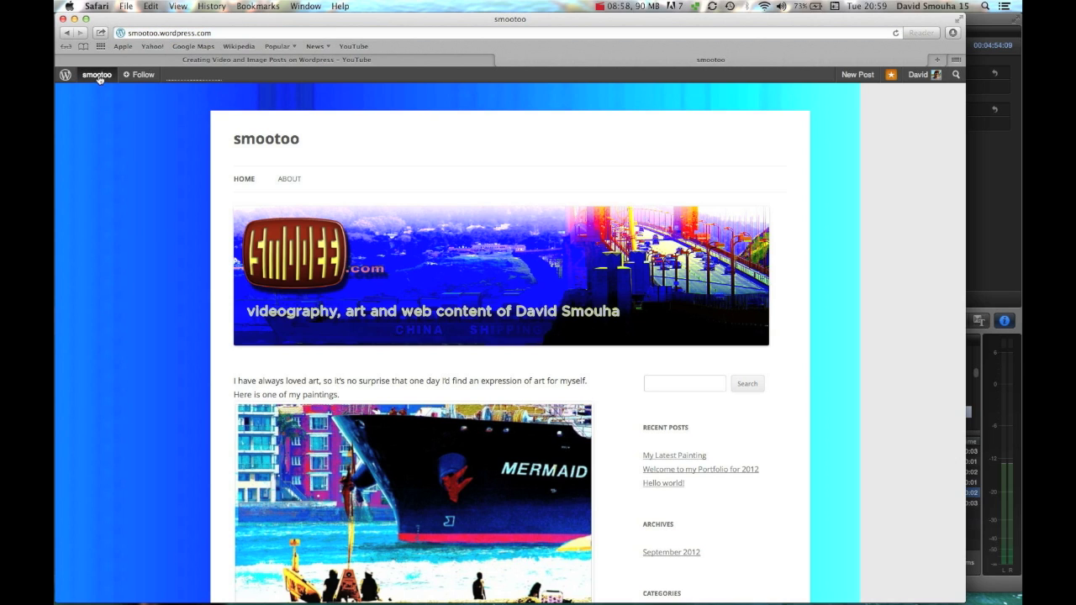
mouse_move(98, 77)
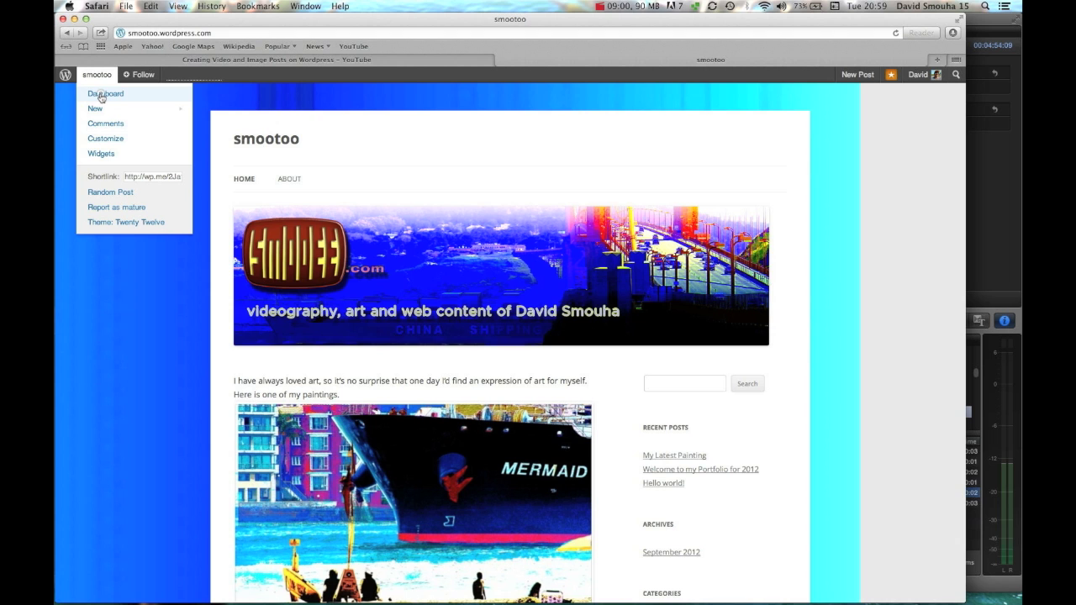
left_click(101, 96)
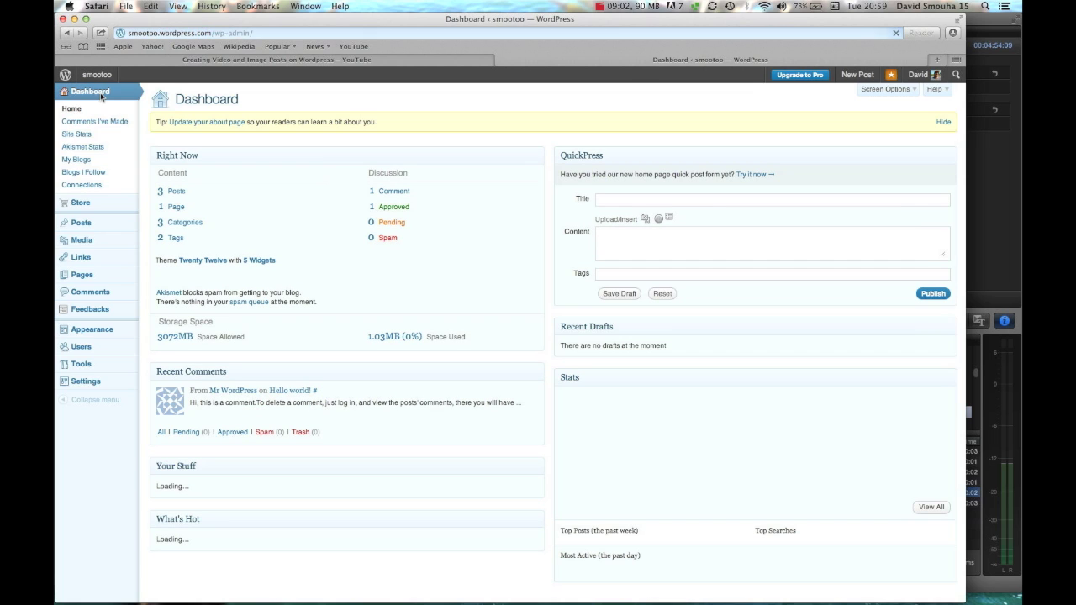
mouse_move(101, 331)
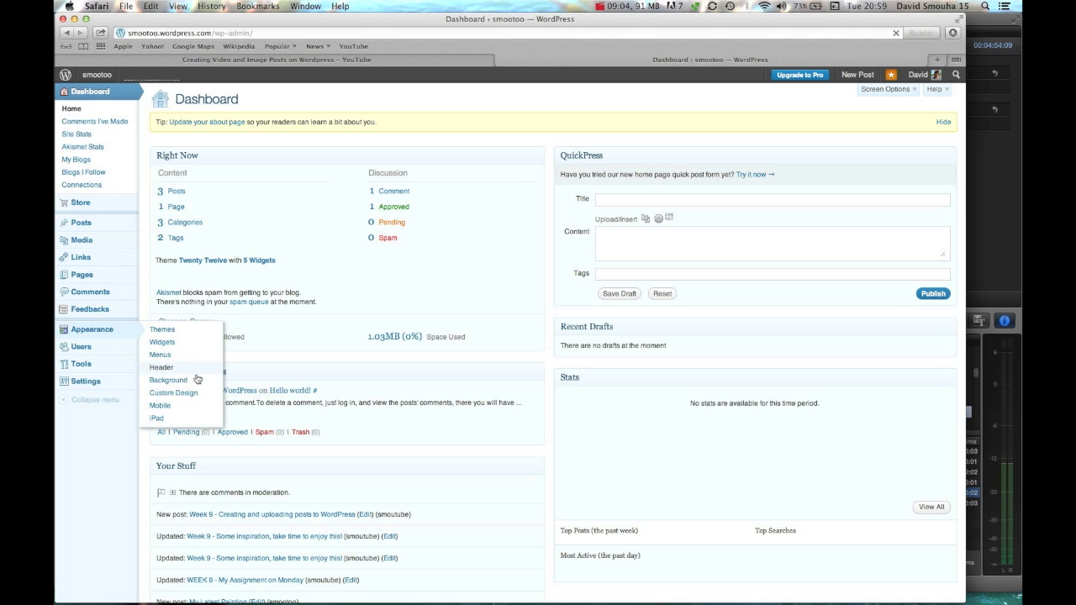
left_click(173, 368)
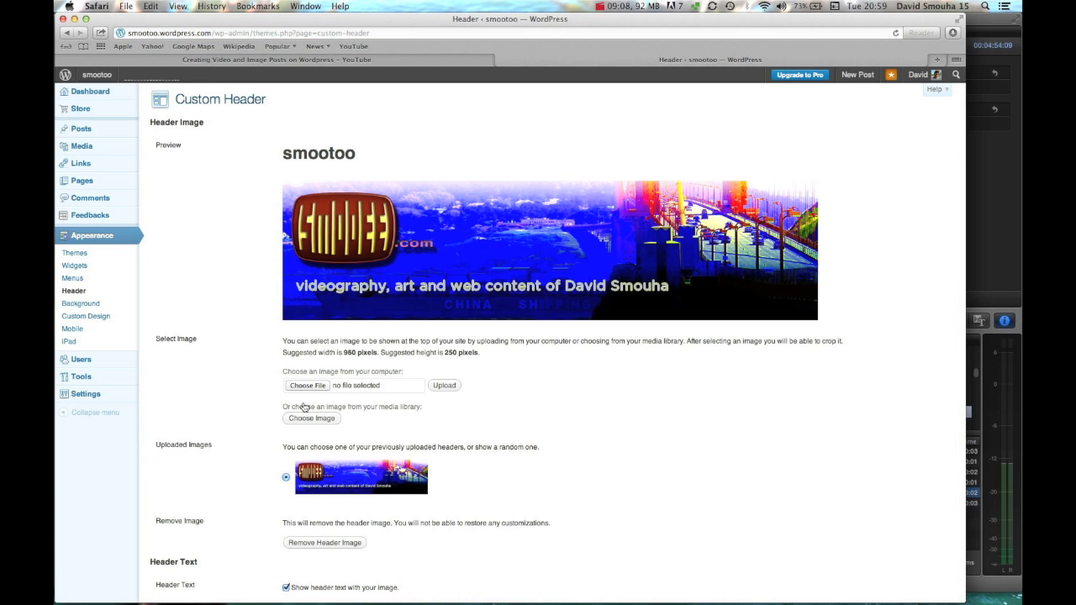
Step: Turn off showing header text with the image, save the changes, and visit the site
scroll(303, 412, "down", 5)
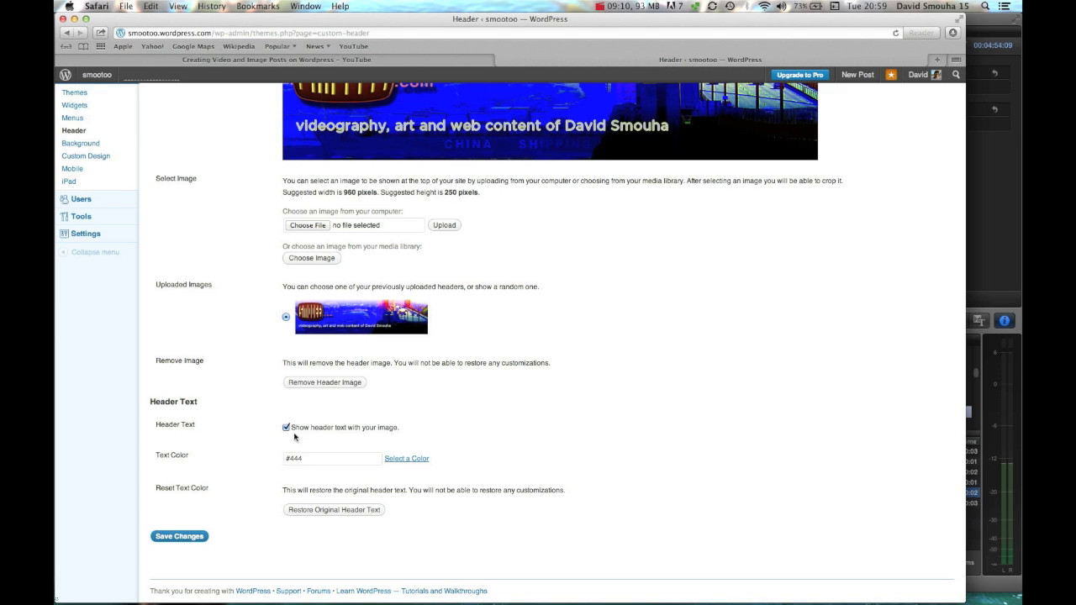
left_click(286, 428)
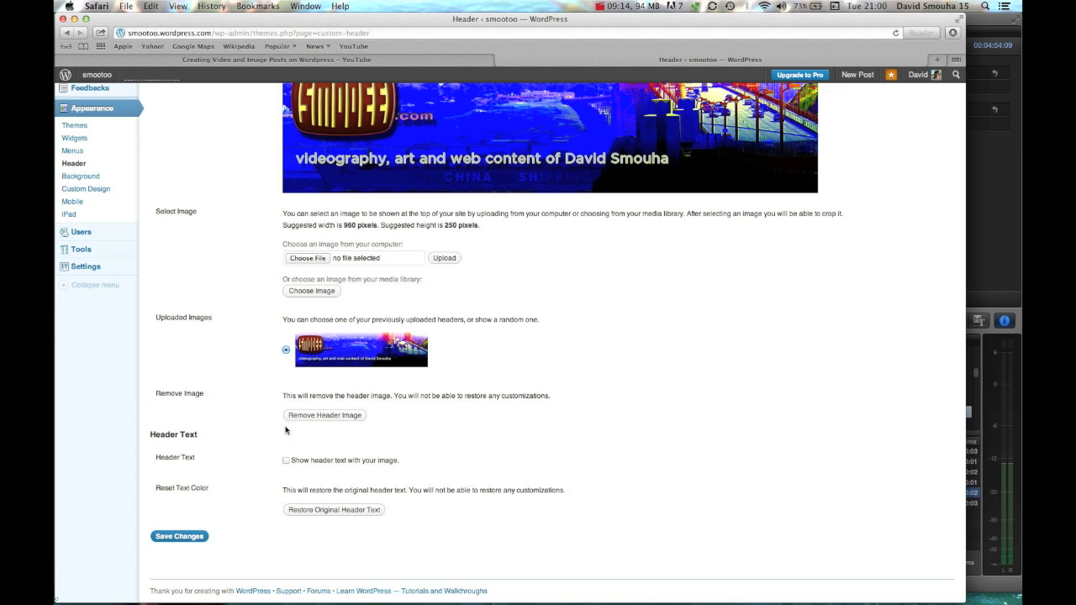
left_click(189, 542)
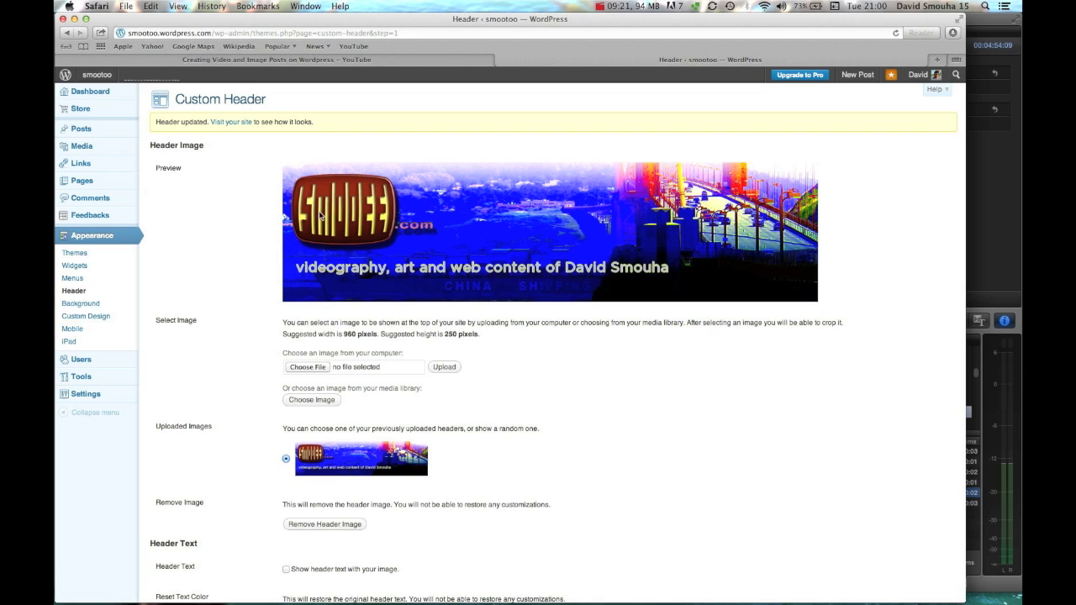
left_click(228, 122)
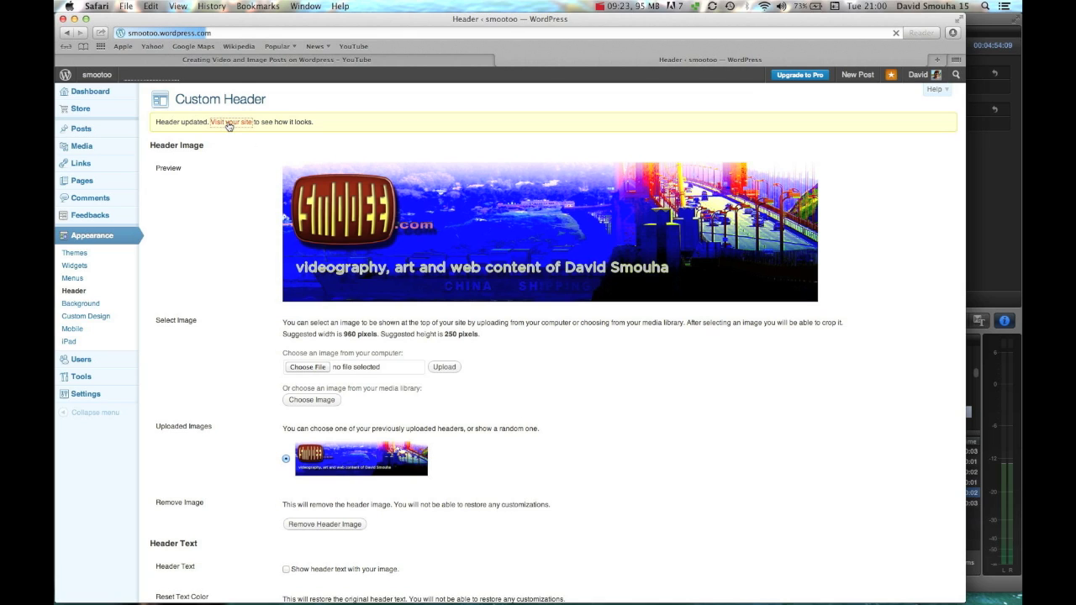